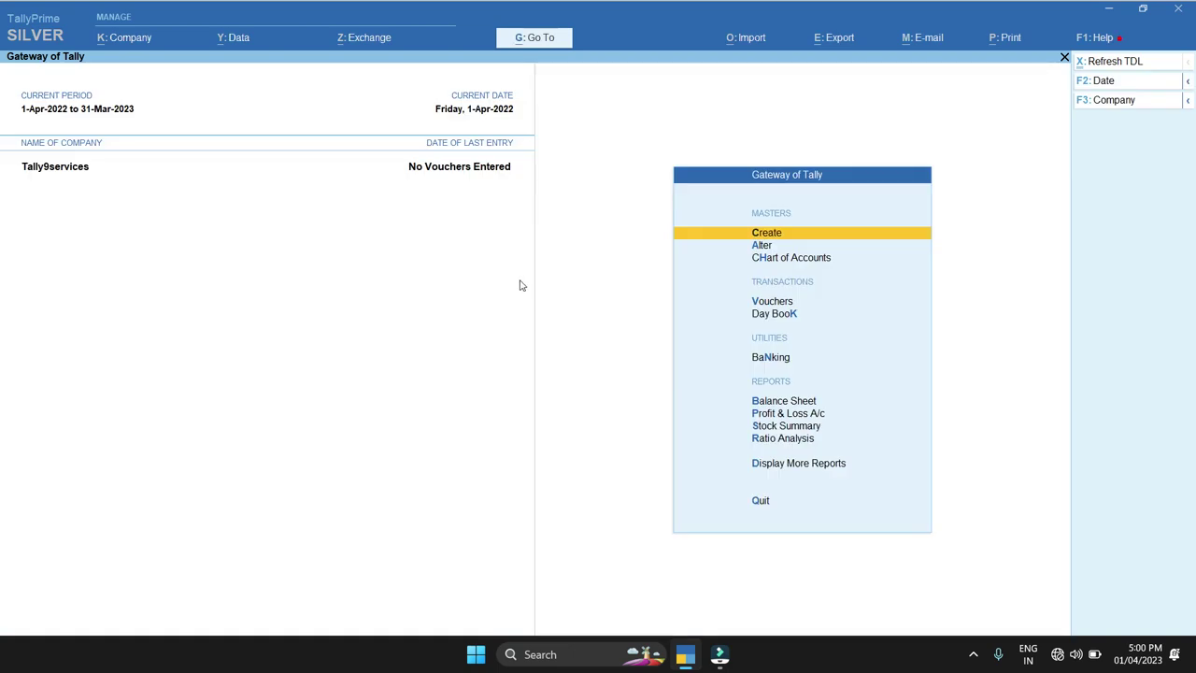
key(Escape)
key(n)
key(Escape)
key(n)
Open the add-on features for Sales - Auto Receipt Pro 2.51 and set Configure to Yes for Auto-Receipt in Sales.
click(1100, 41)
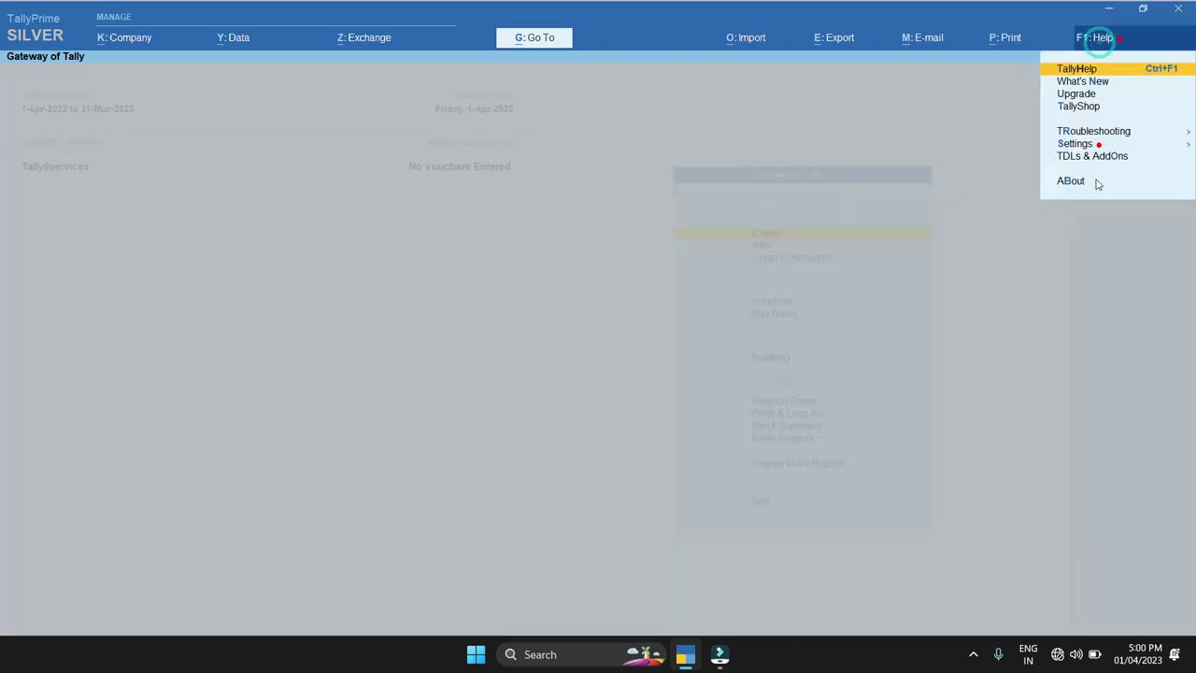
click(1095, 157)
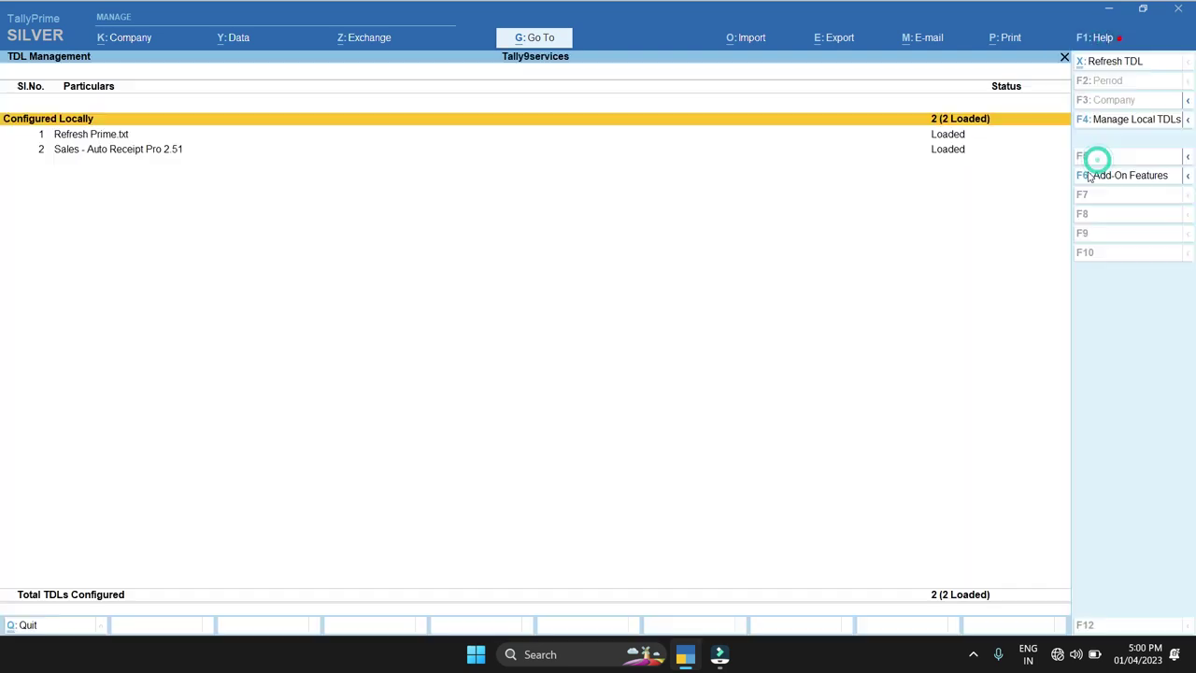
click(105, 152)
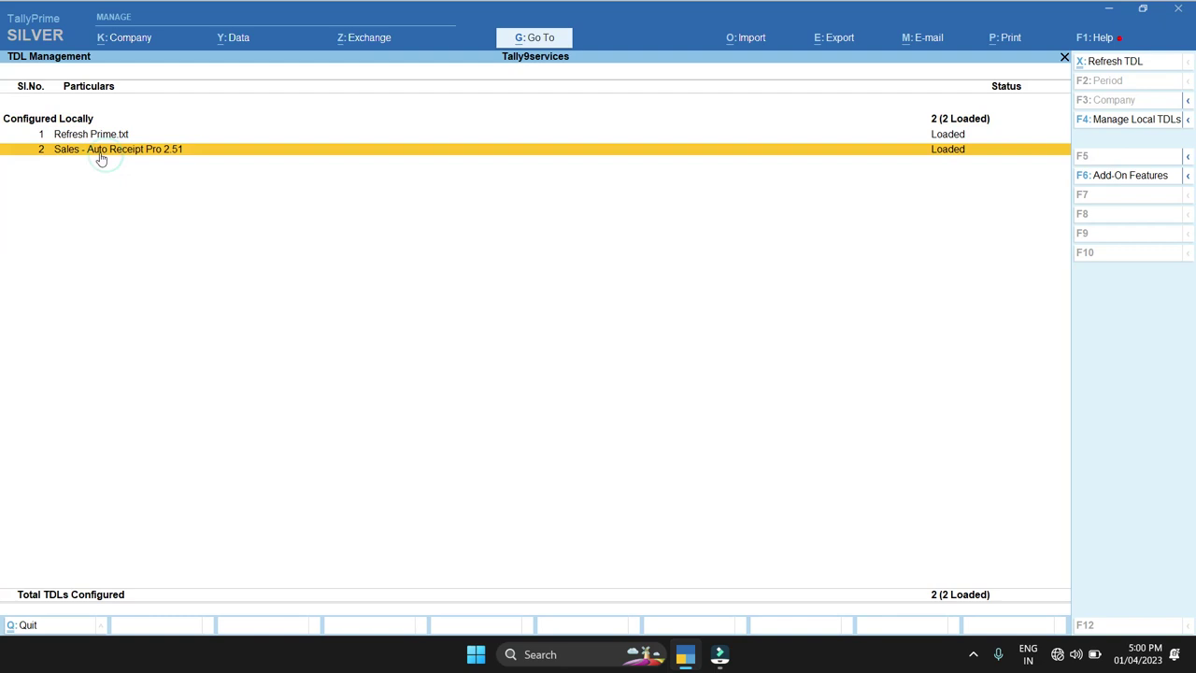
click(1130, 176)
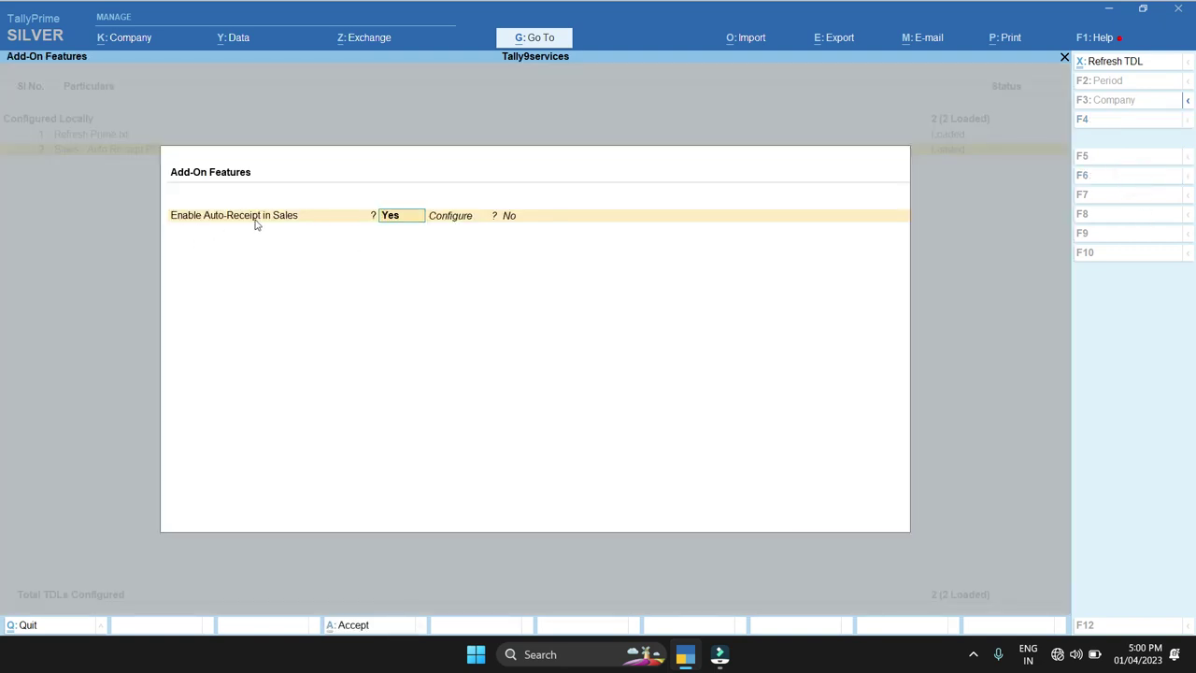
click(515, 215)
text(y)
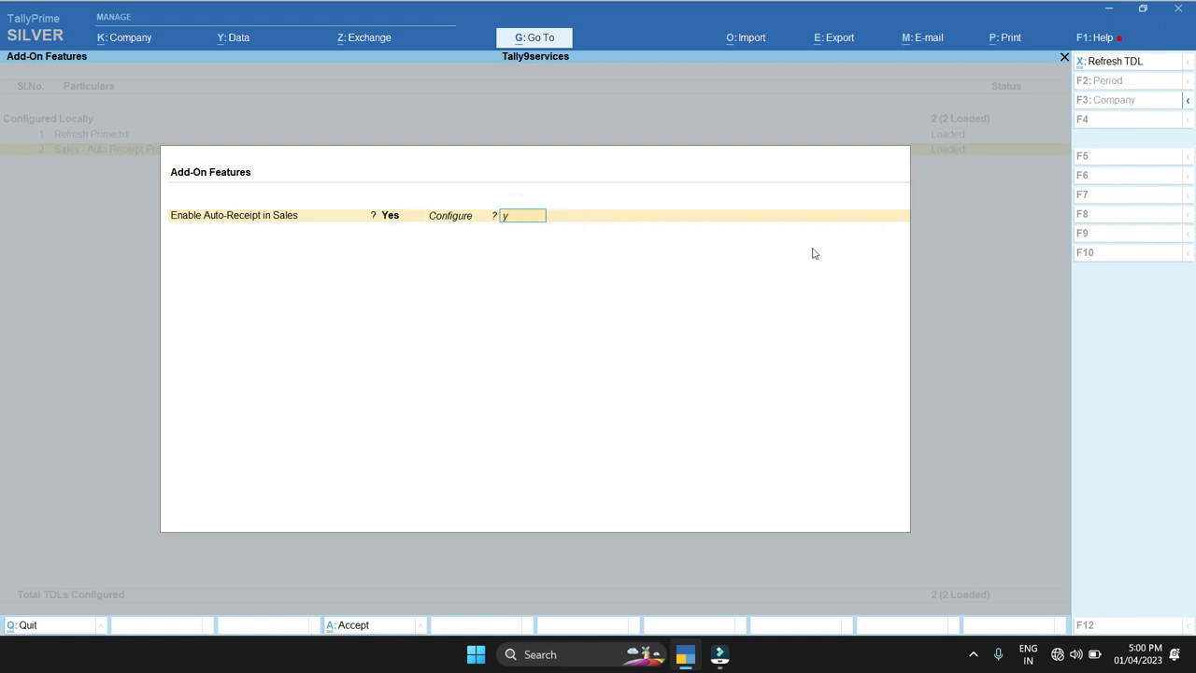
key(Return)
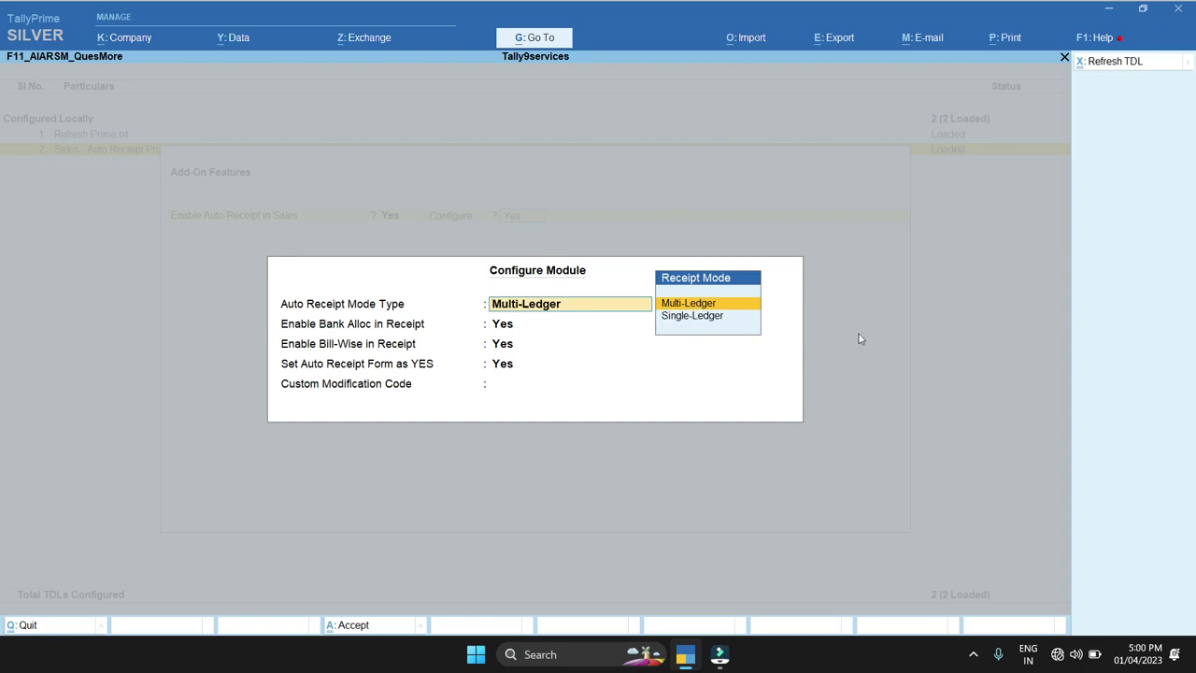
Accept the module configuration with Multi-Ledger mode, bank allocation, bill-wise and auto receipt form at Yes, and a blank custom modification code.
key(Return)
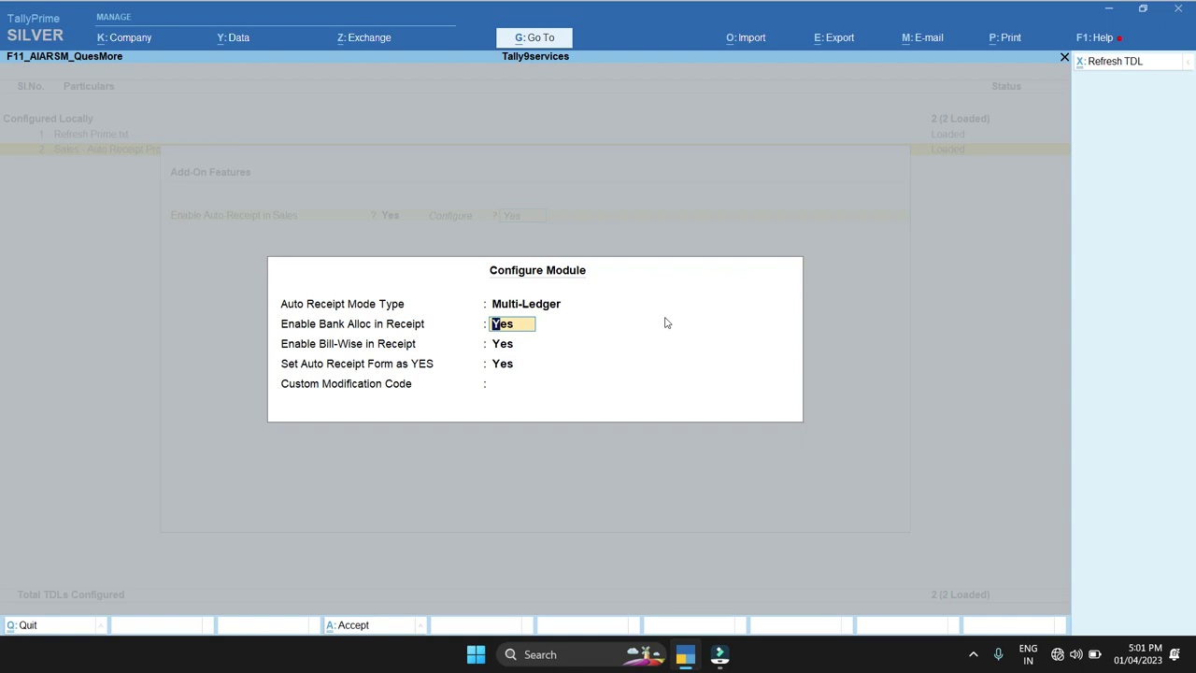
key(Return)
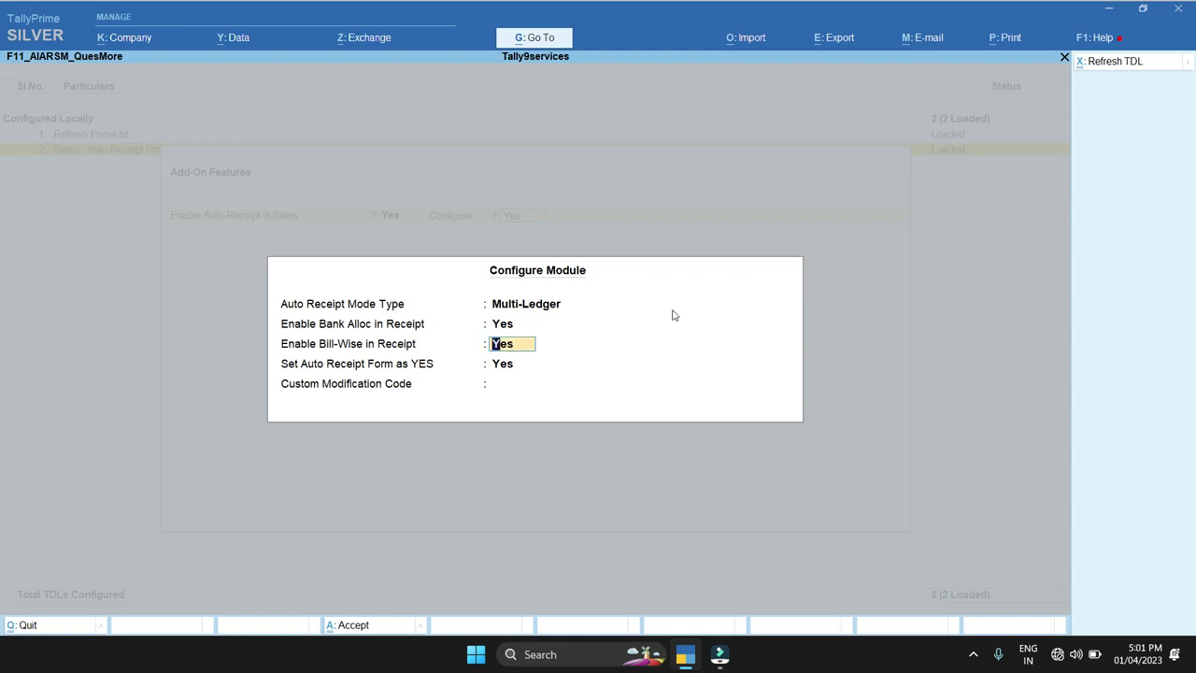
key(Return)
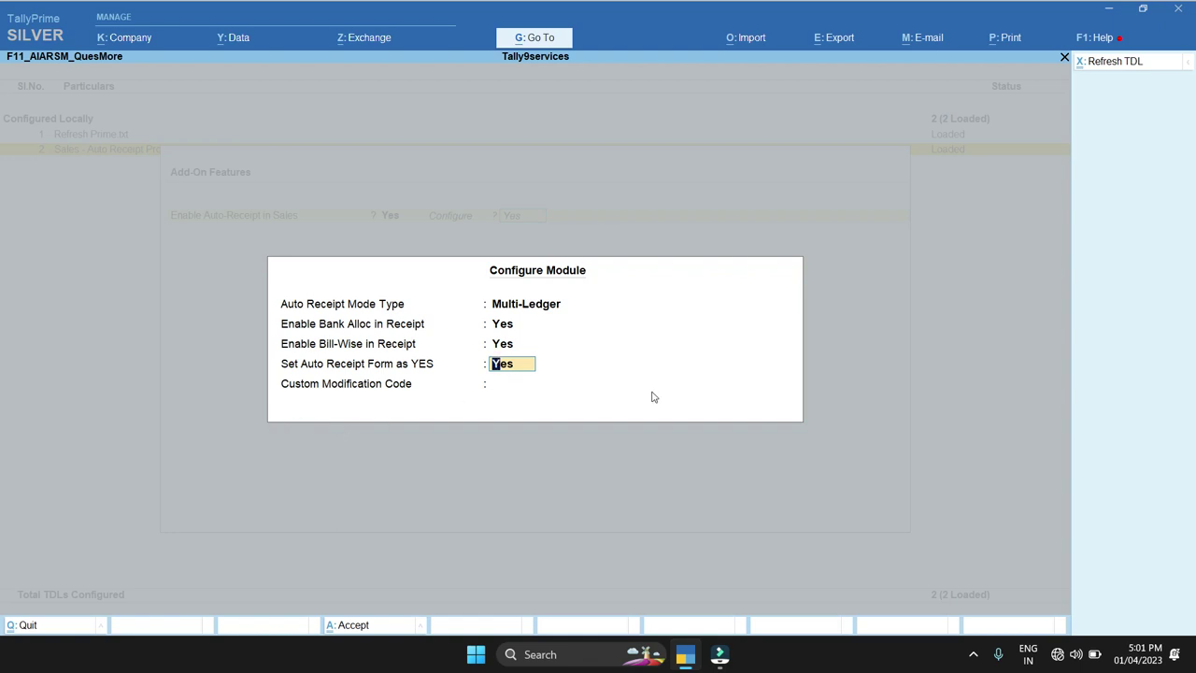
key(Return)
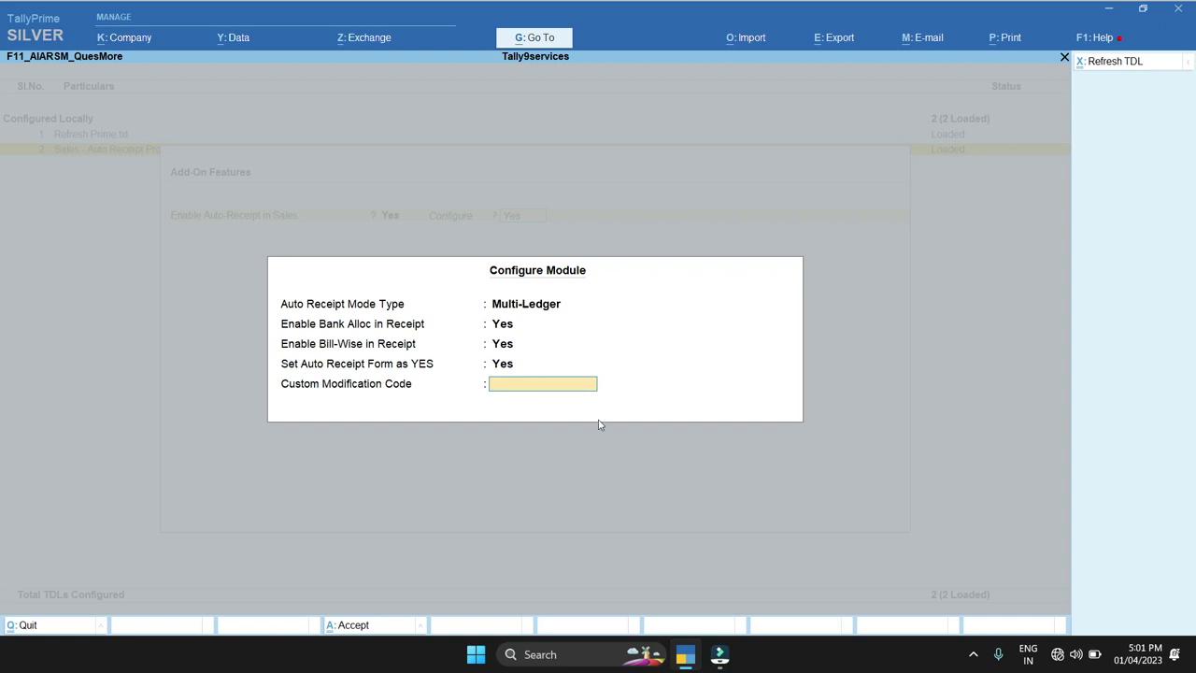
key(Return)
key(Return)
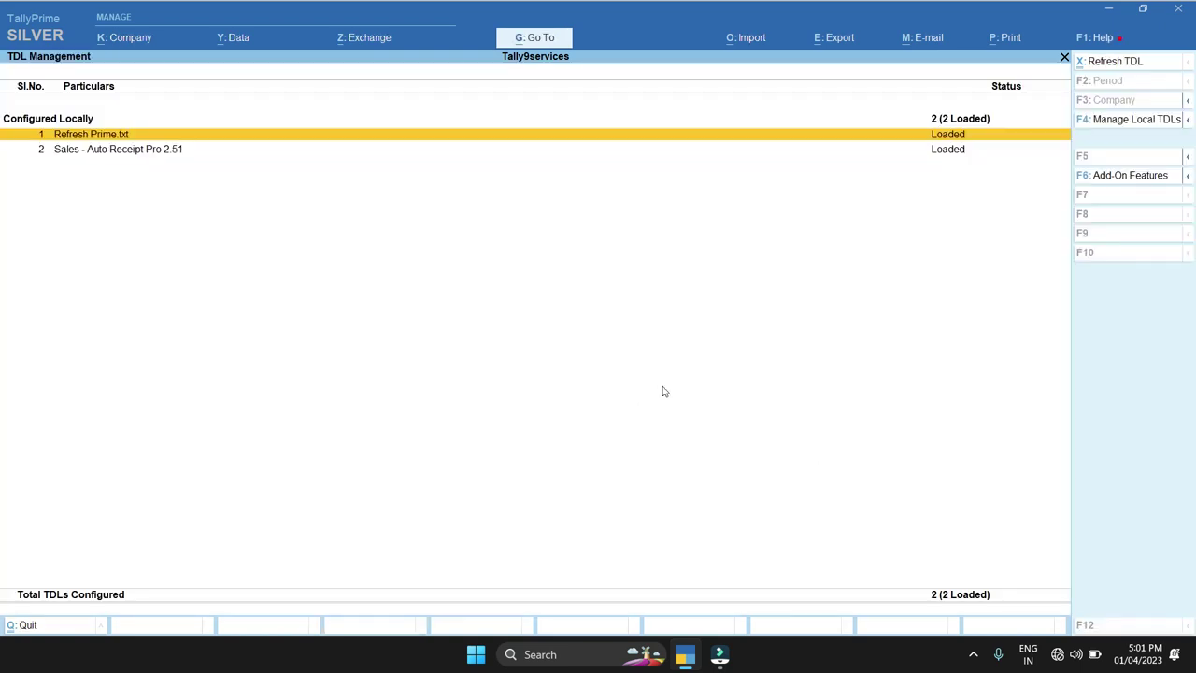
Leave TDL management and open the Sales voucher type for alteration.
key(Escape)
key(Down)
key(Return)
key(Down)
key(Down)
key(Down)
key(Return)
text(Sal)
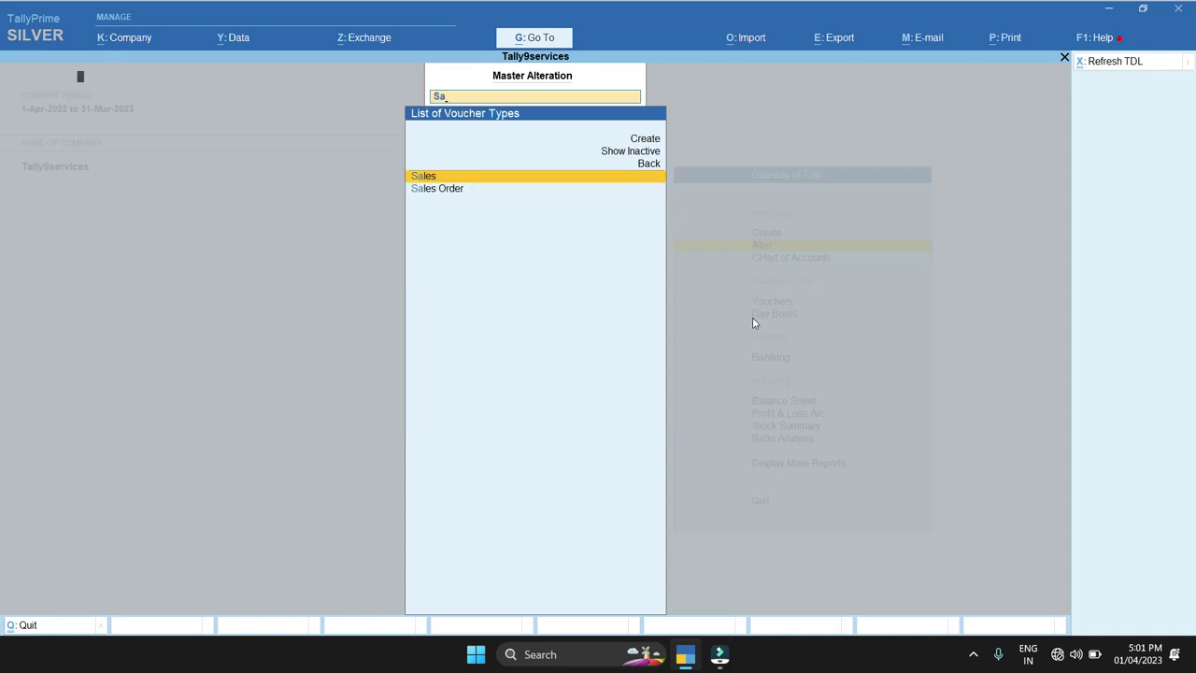
key(Return)
Open the Auto-Receipt in Sales configuration of the voucher type and set the receipt voucher type to Receipt.
click(259, 368)
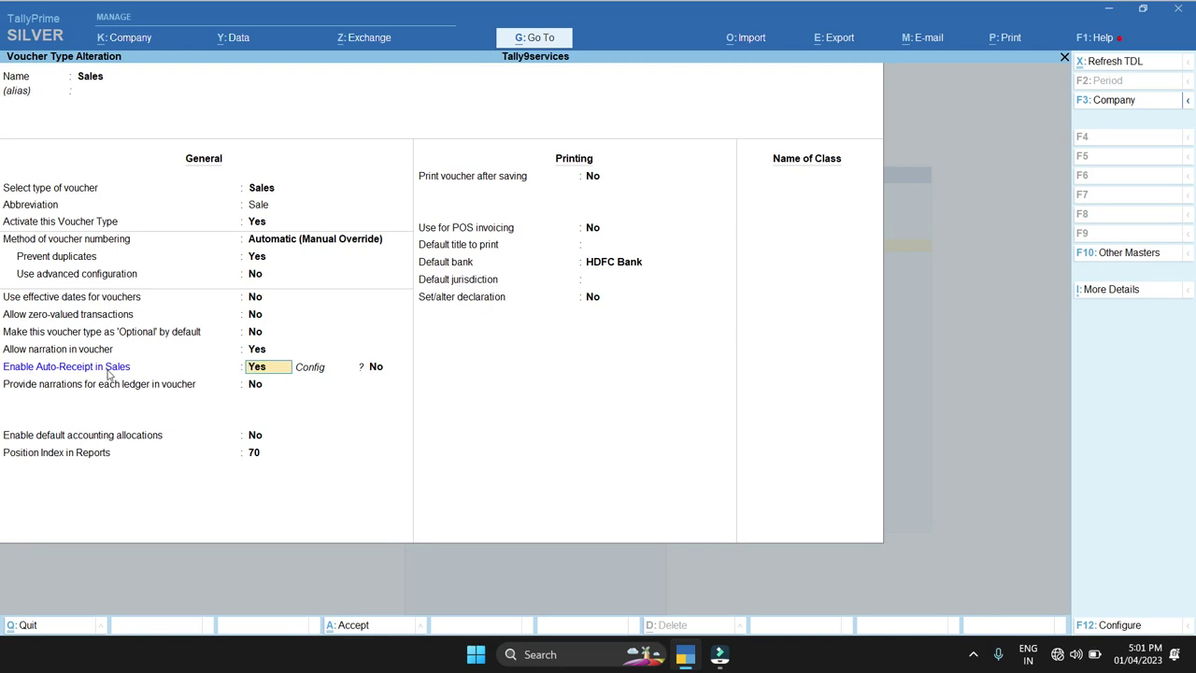
key(Return)
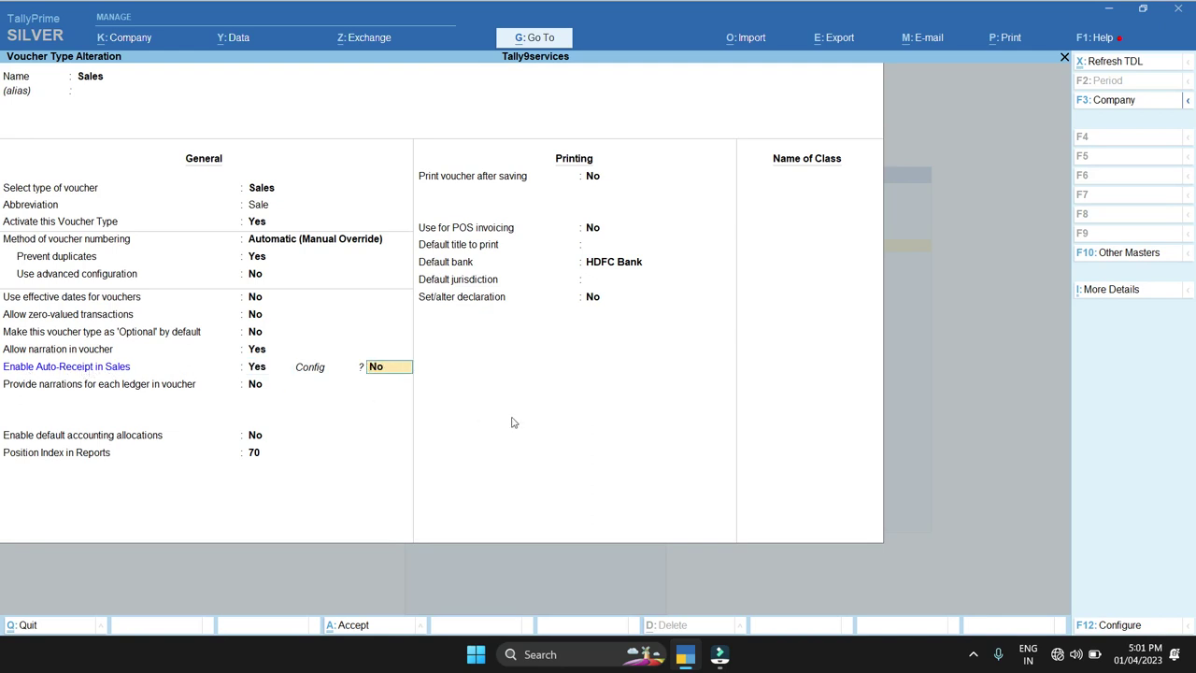
key(Return)
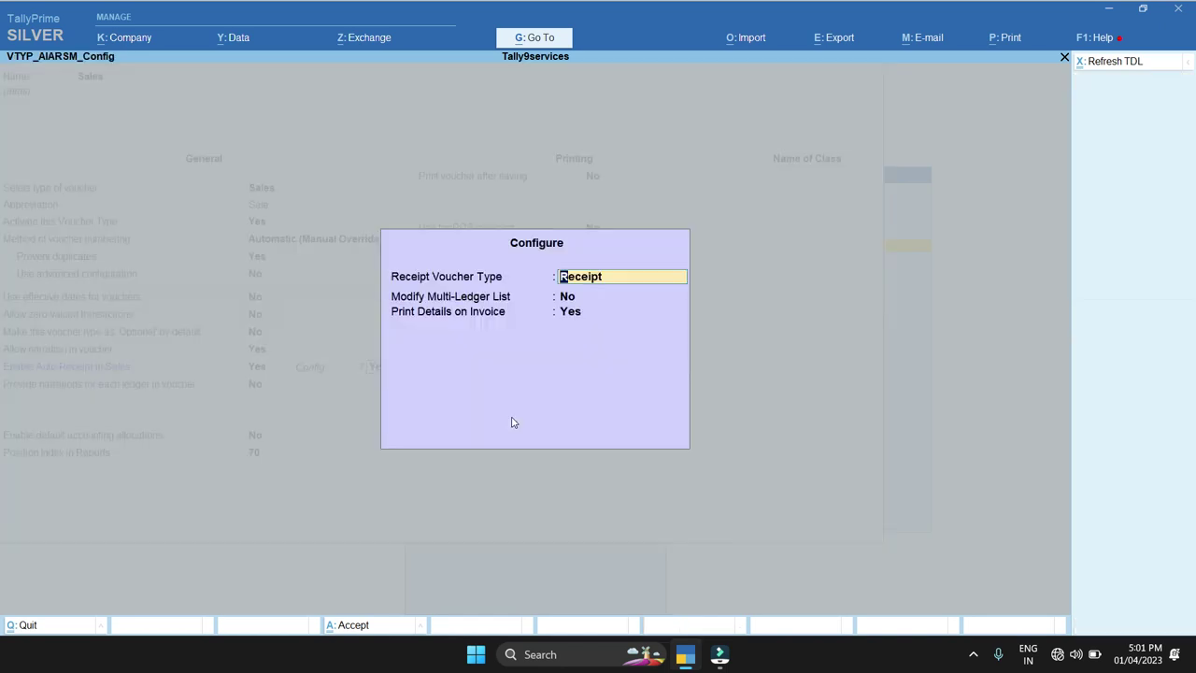
key(BackSpace)
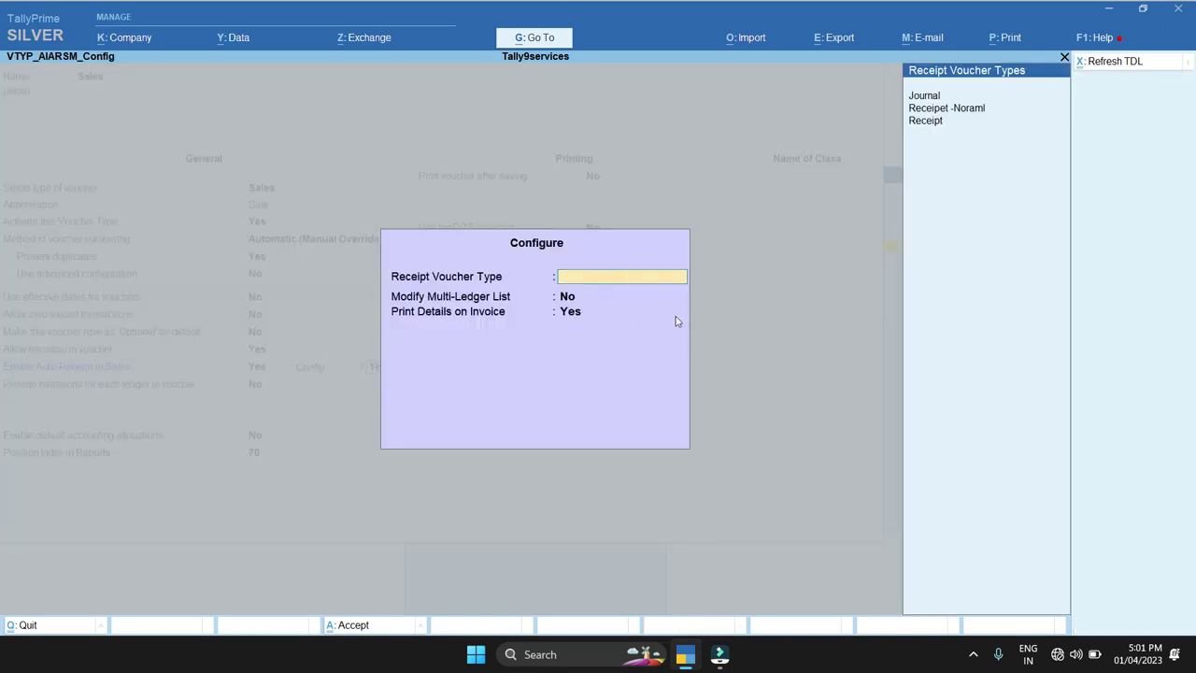
click(928, 122)
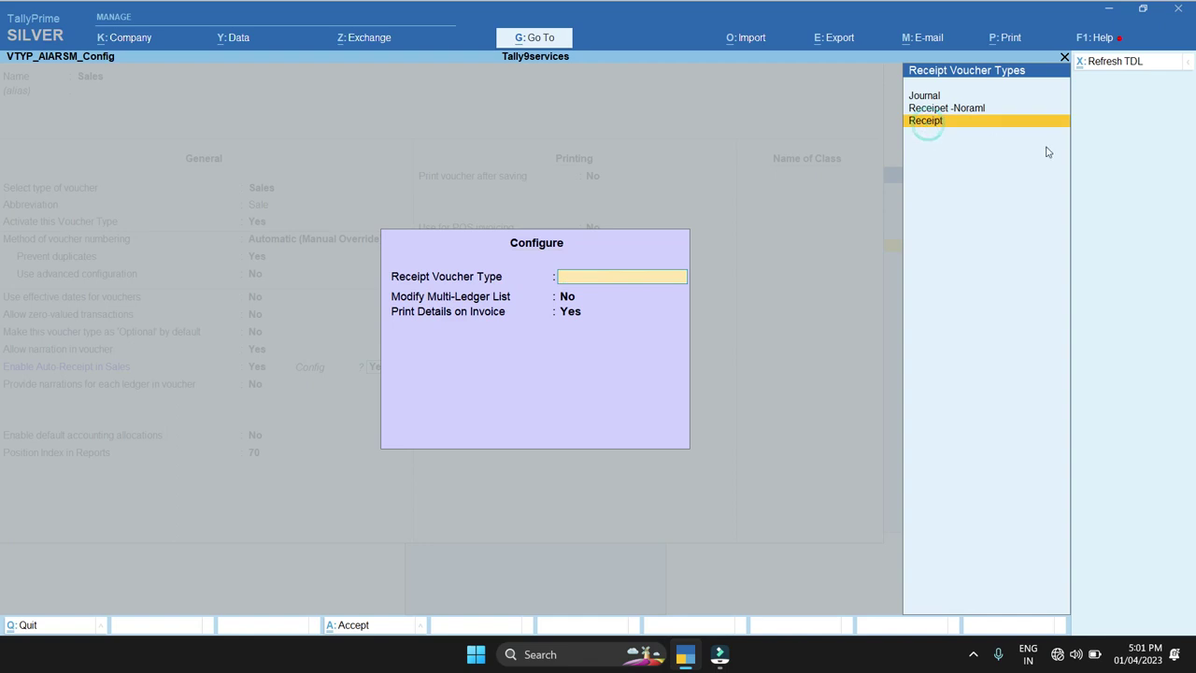
click(935, 96)
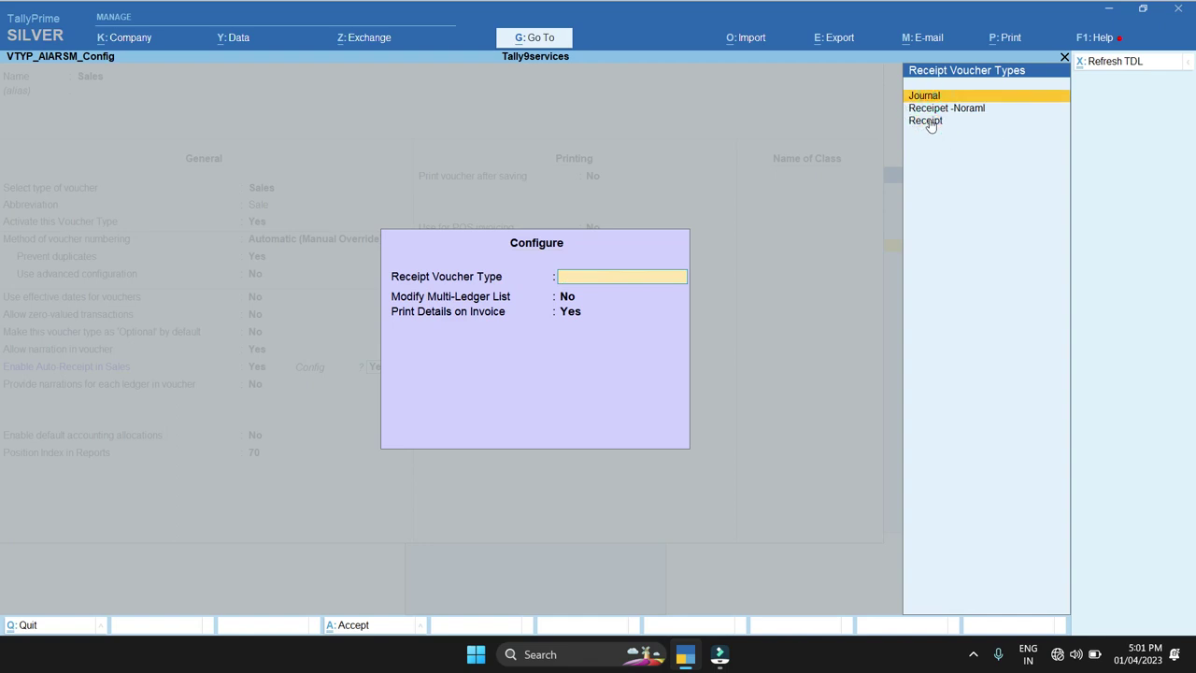
click(932, 123)
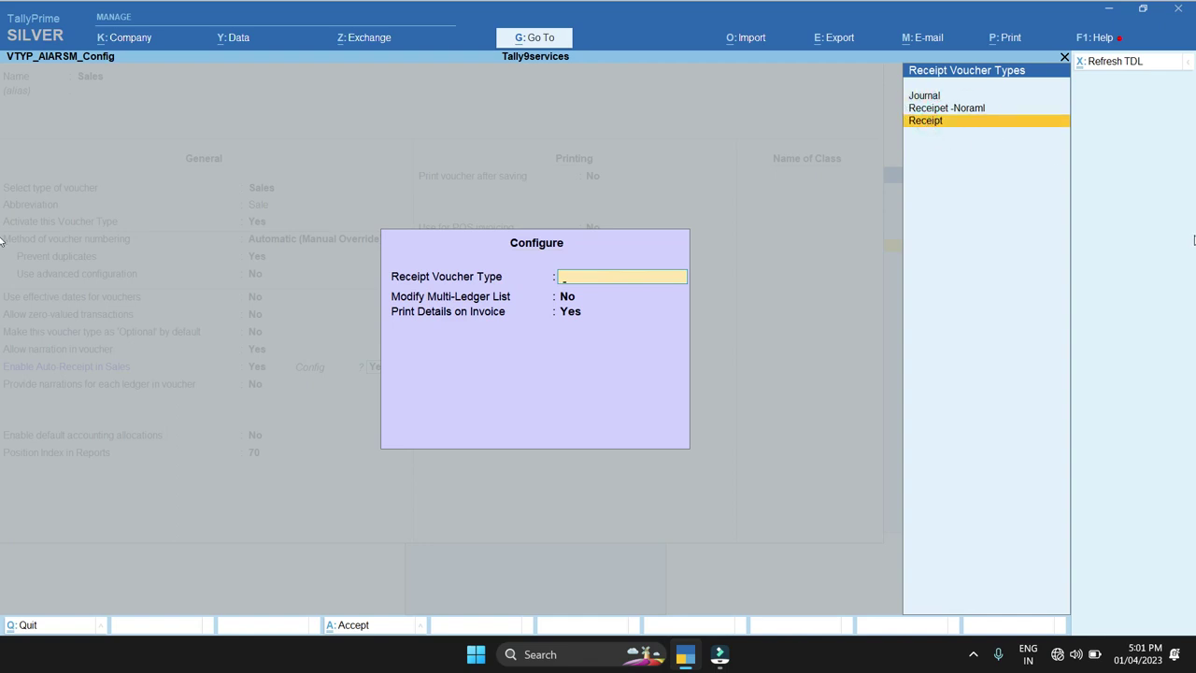
key(Return)
key(Up)
key(Return)
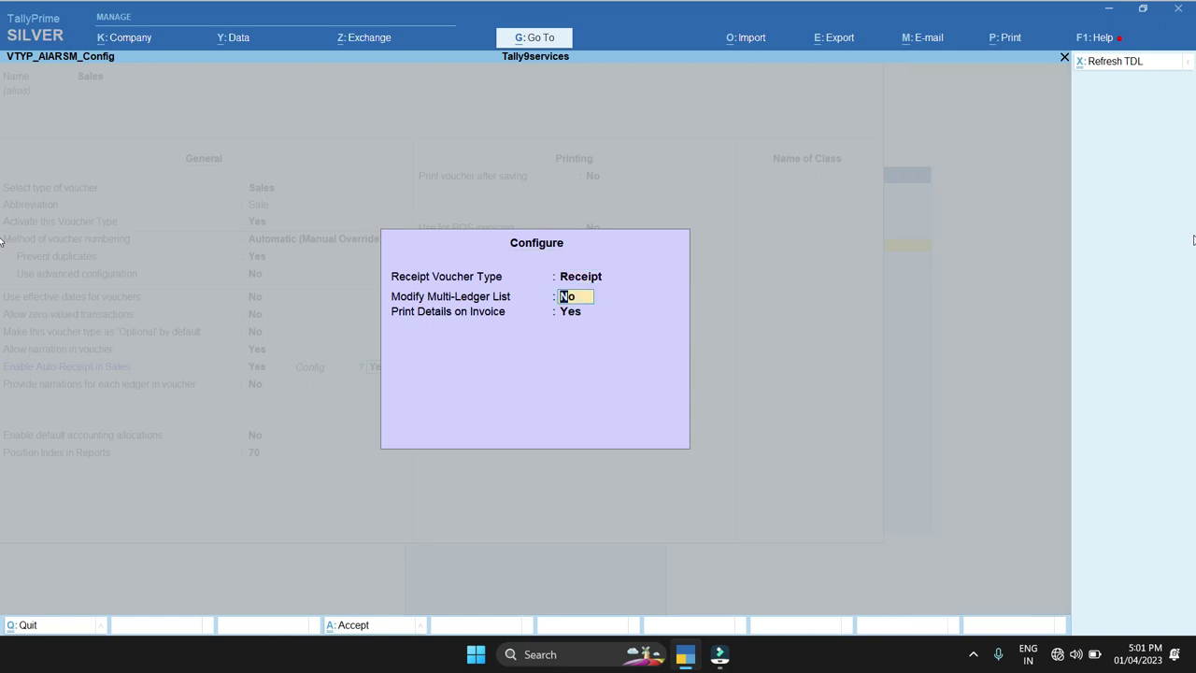
Open the multi-ledger list and accept HDFC Bank, Google Pay, Phone Pe, UPI Payment and Credite Card Payment with their print names as modes 1 to 5.
text(y)
key(Return)
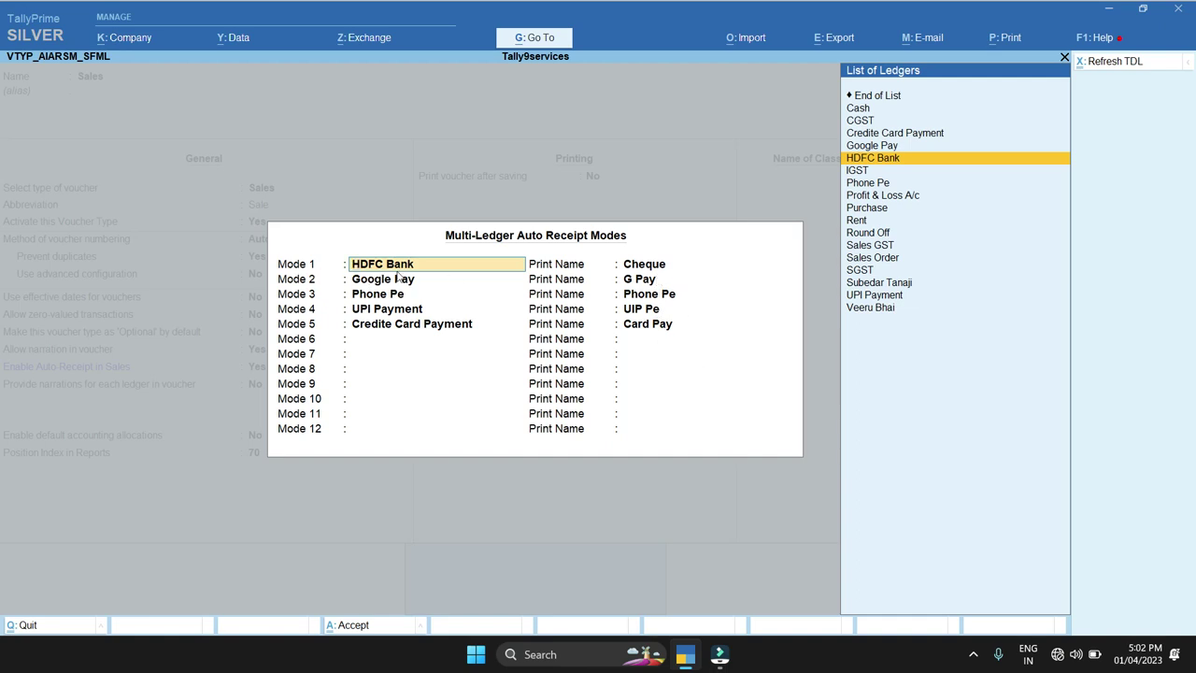
key(Return)
key(Return)
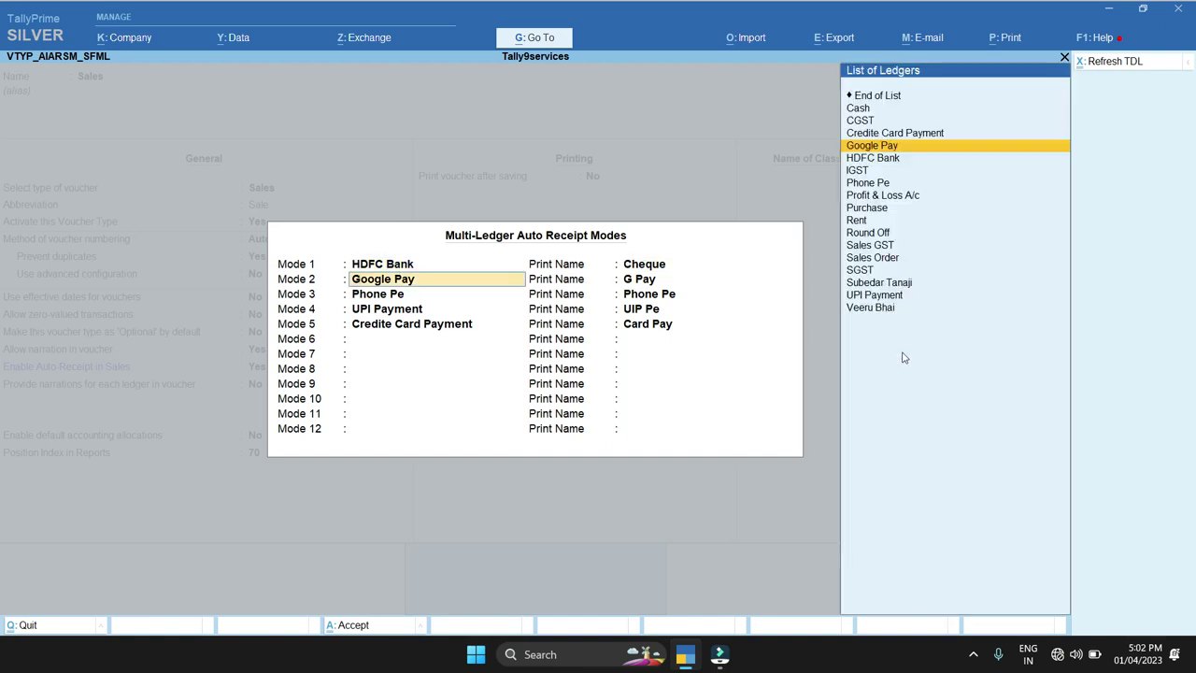
key(Return)
key(Return)
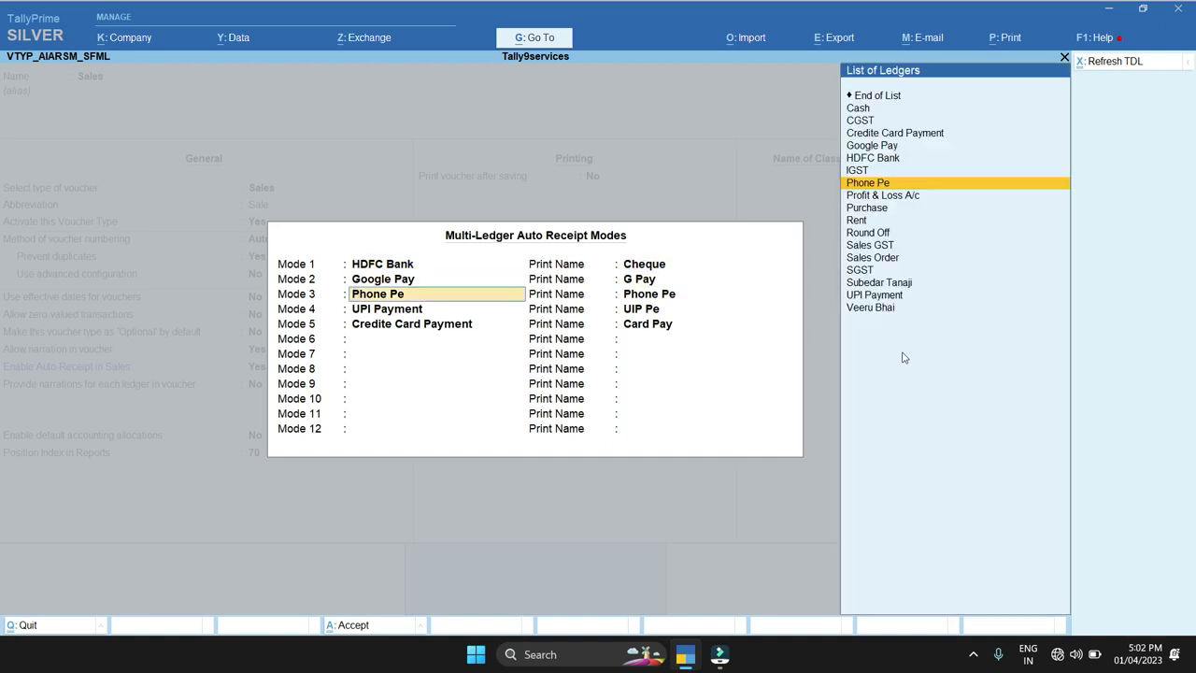
key(Return)
key(Return)
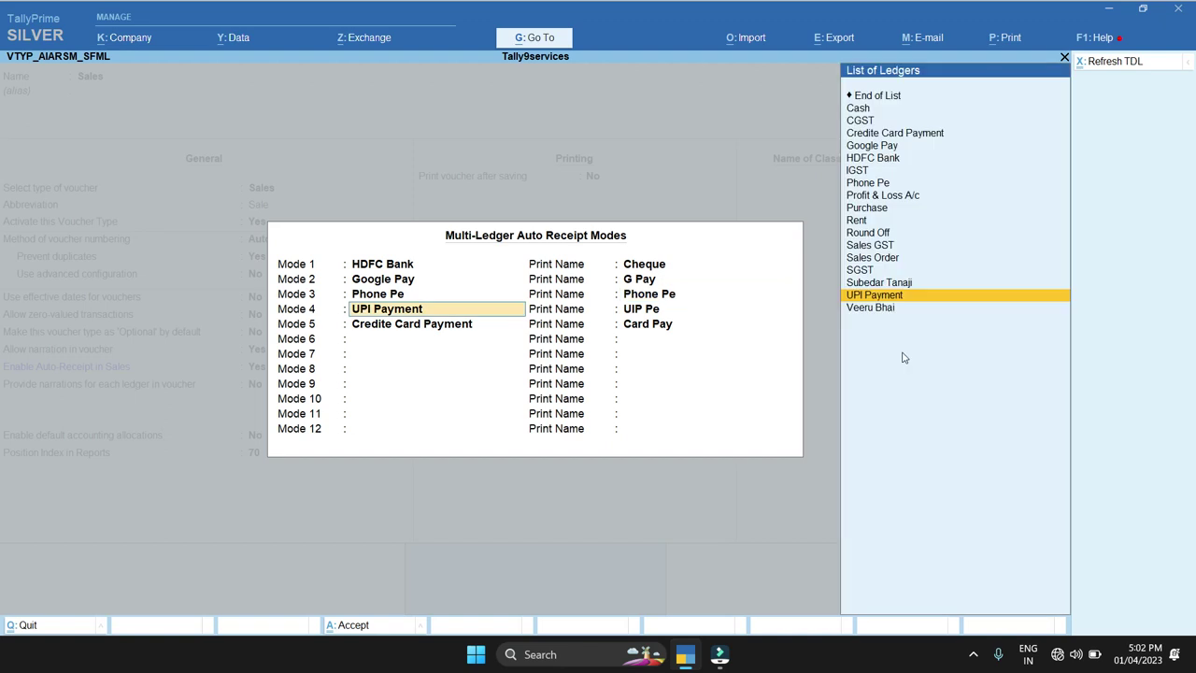
key(Return)
key(Return)
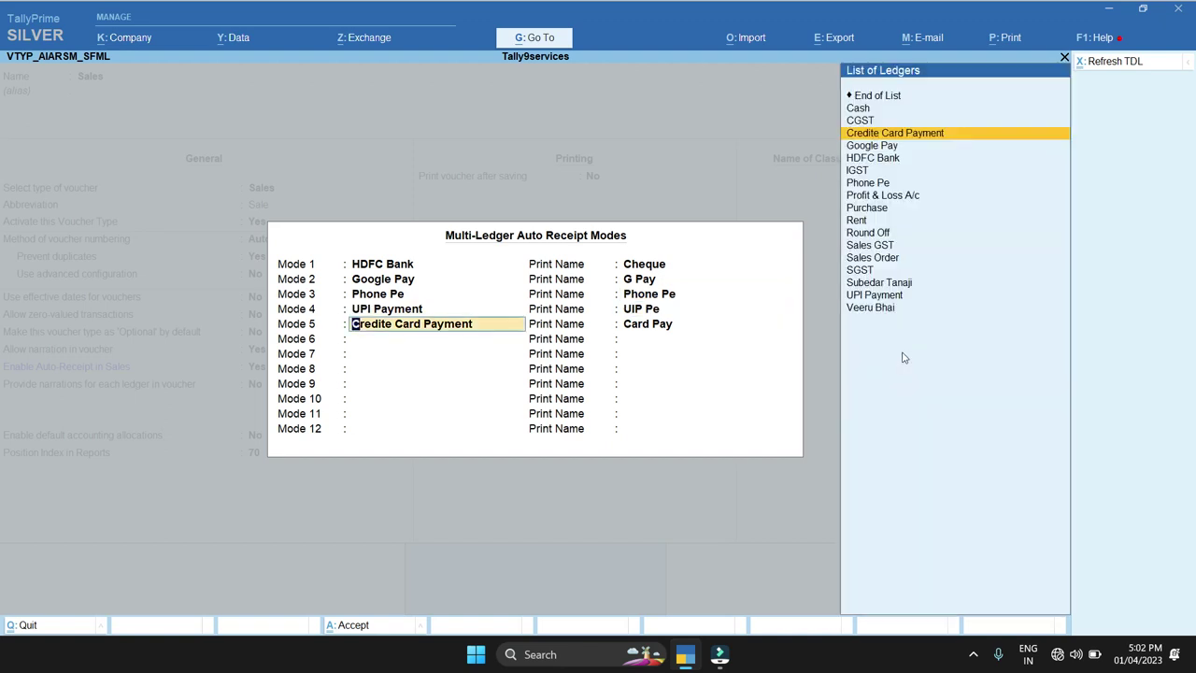
key(Return)
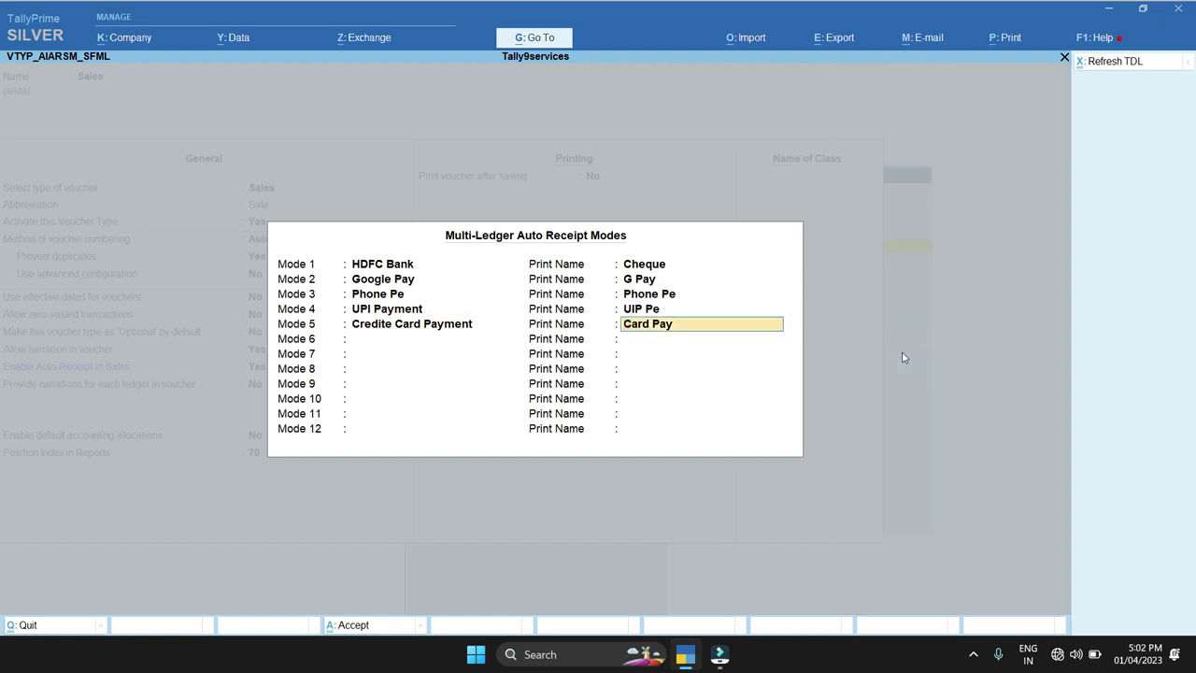
key(Return)
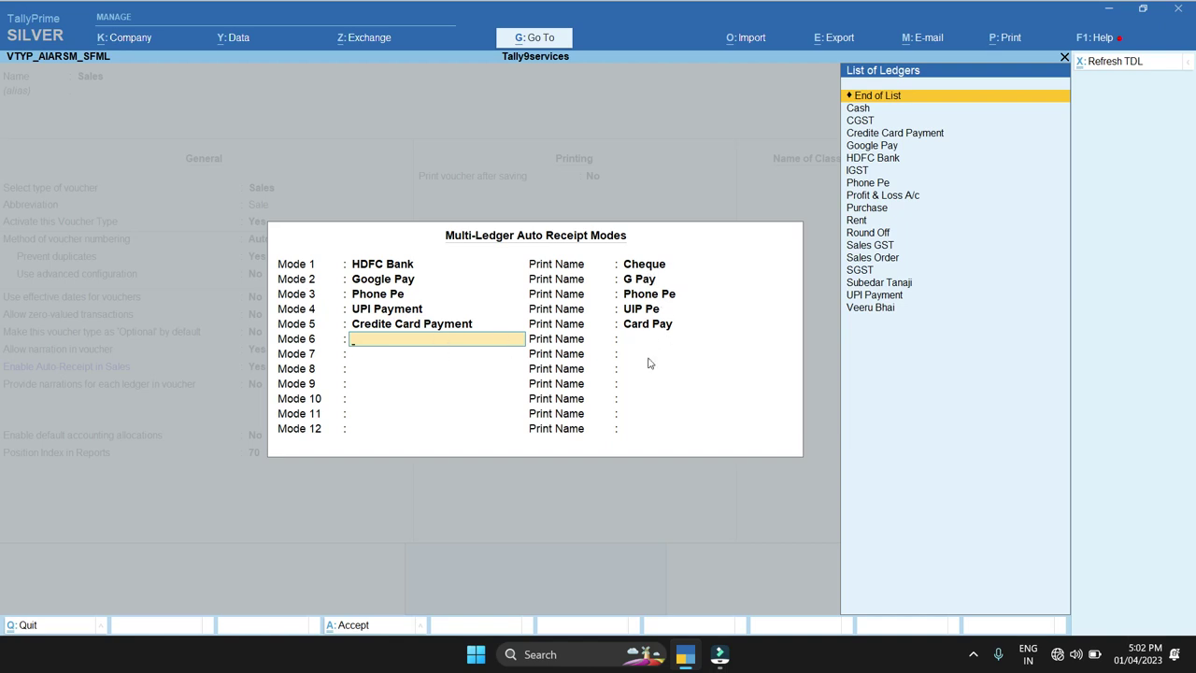
Set the unused receipt modes from mode 6 onward to End of List and accept the auto-receipt configuration.
key(Return)
key(Return)
key(Return)
key(Return)
key(Return)
key(Return)
key(Return)
key(Return)
key(Return)
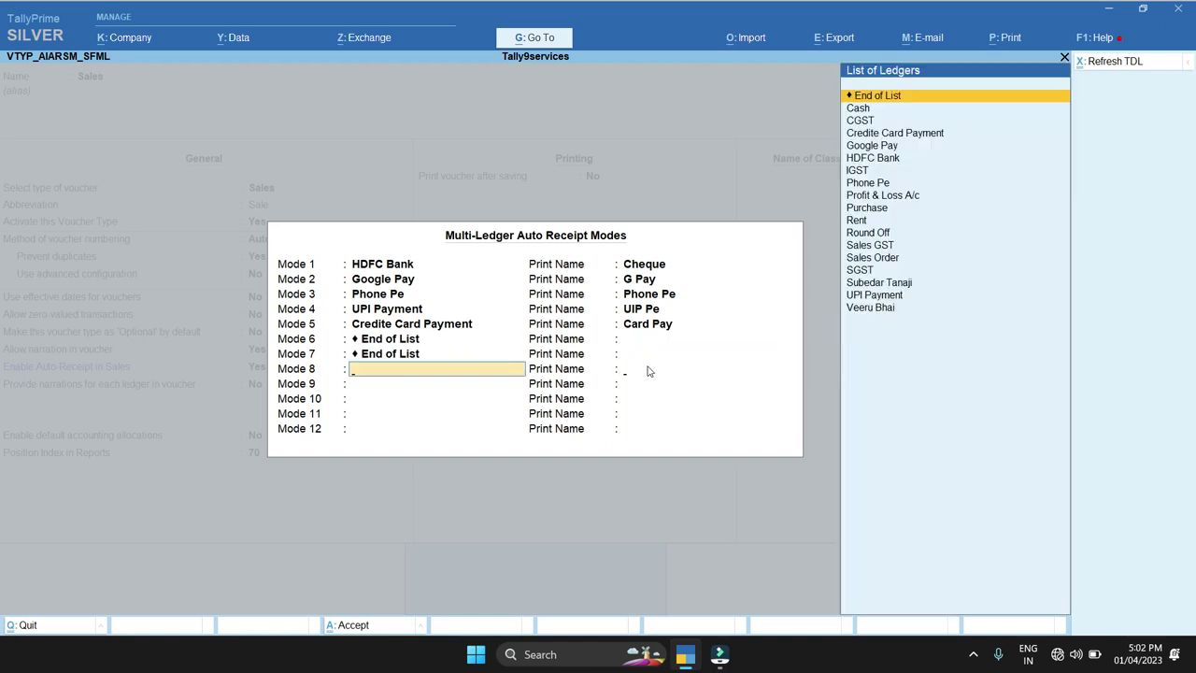
key(Return)
key(Return)
key(Return)
key(Return)
key(Return)
key(Return)
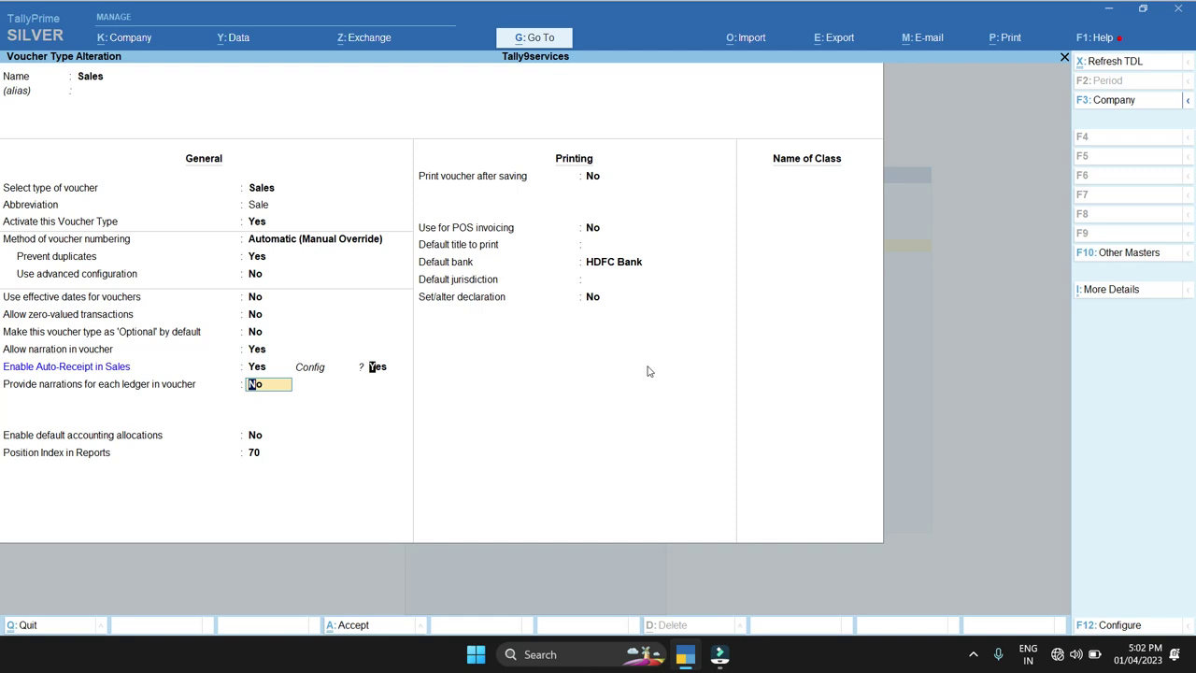
Keep Print Details on Invoice at Yes in the auto-receipt configuration, then save the Sales voucher type and return to the Gateway of Tally.
key(Up)
key(Return)
click(447, 315)
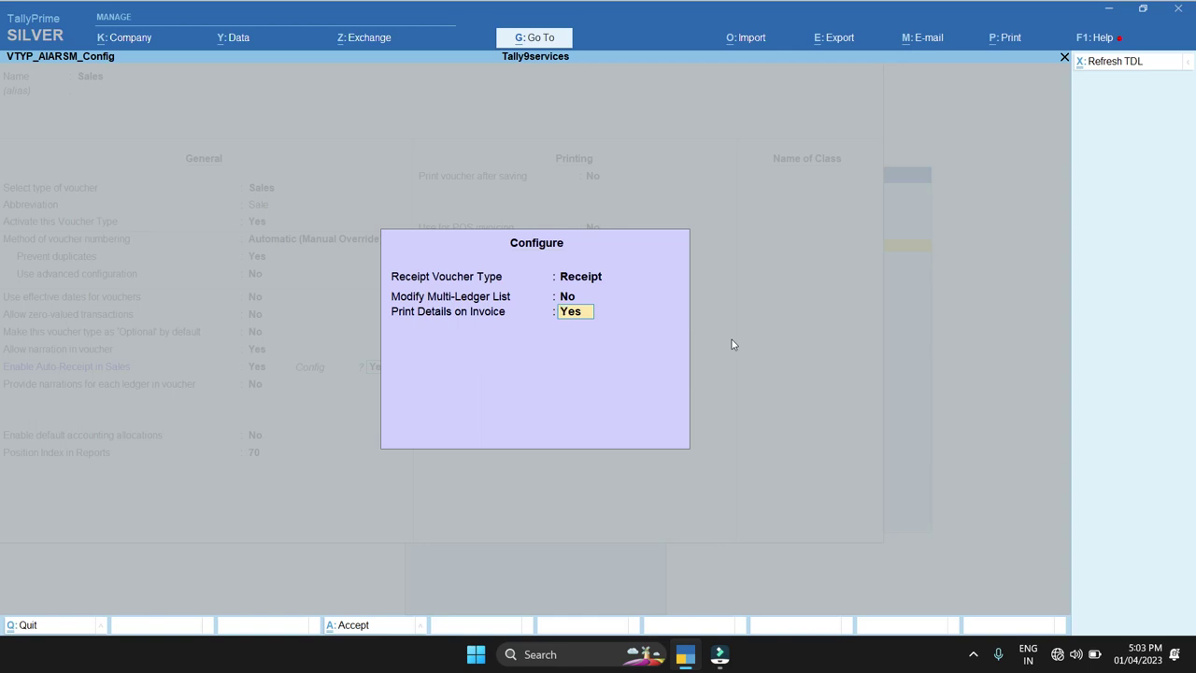
key(Return)
key(Return)
key(Return)
key(Return)
key(Return)
key(Return)
key(Return)
key(Return)
key(Return)
key(Return)
key(Escape)
key(Escape)
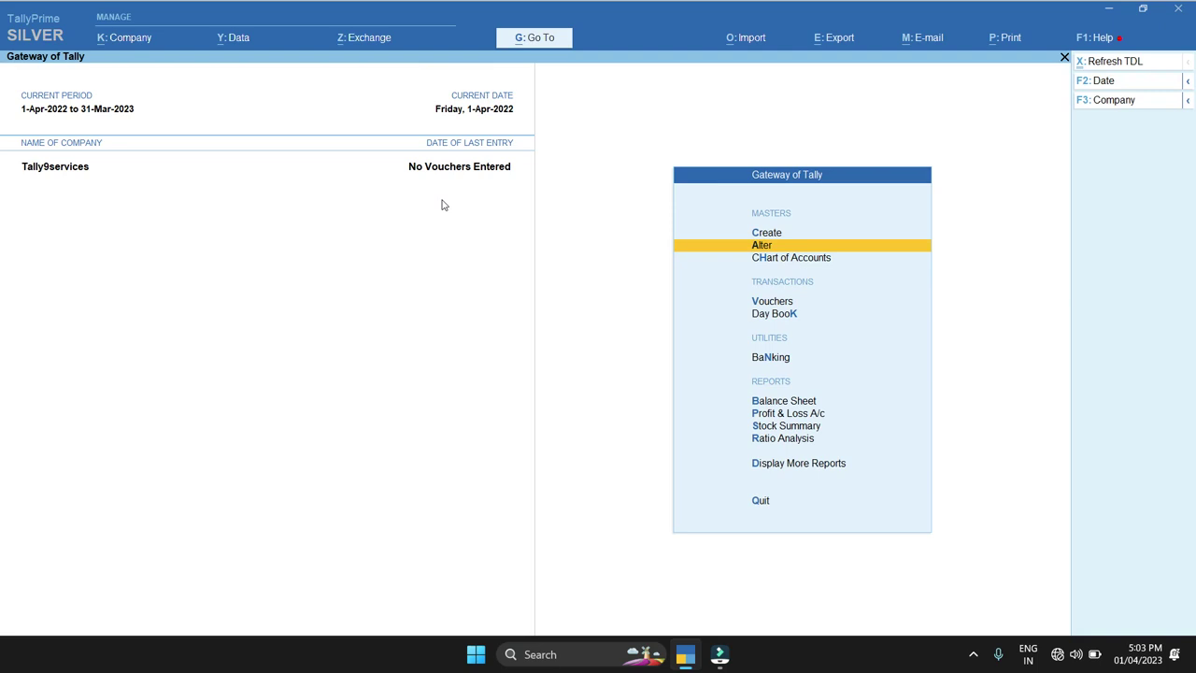
Start a new Sales voucher with reference number 1 dated 1-Apr-2022.
key(Down)
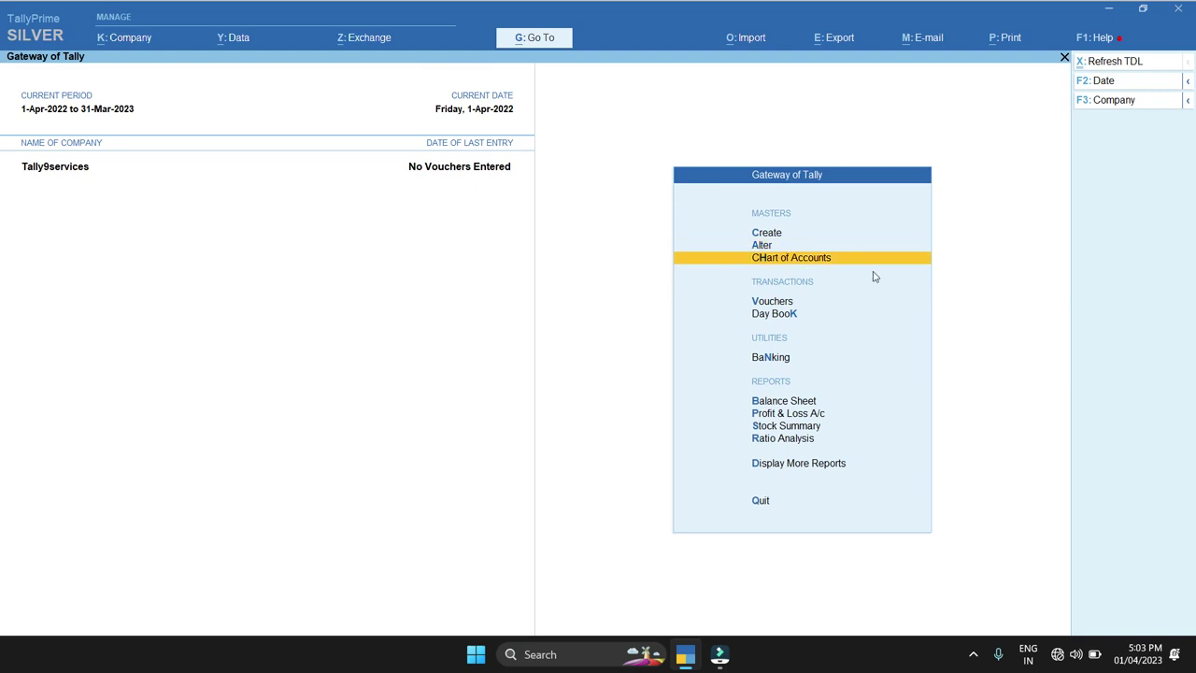
key(Down)
key(Return)
key(F8)
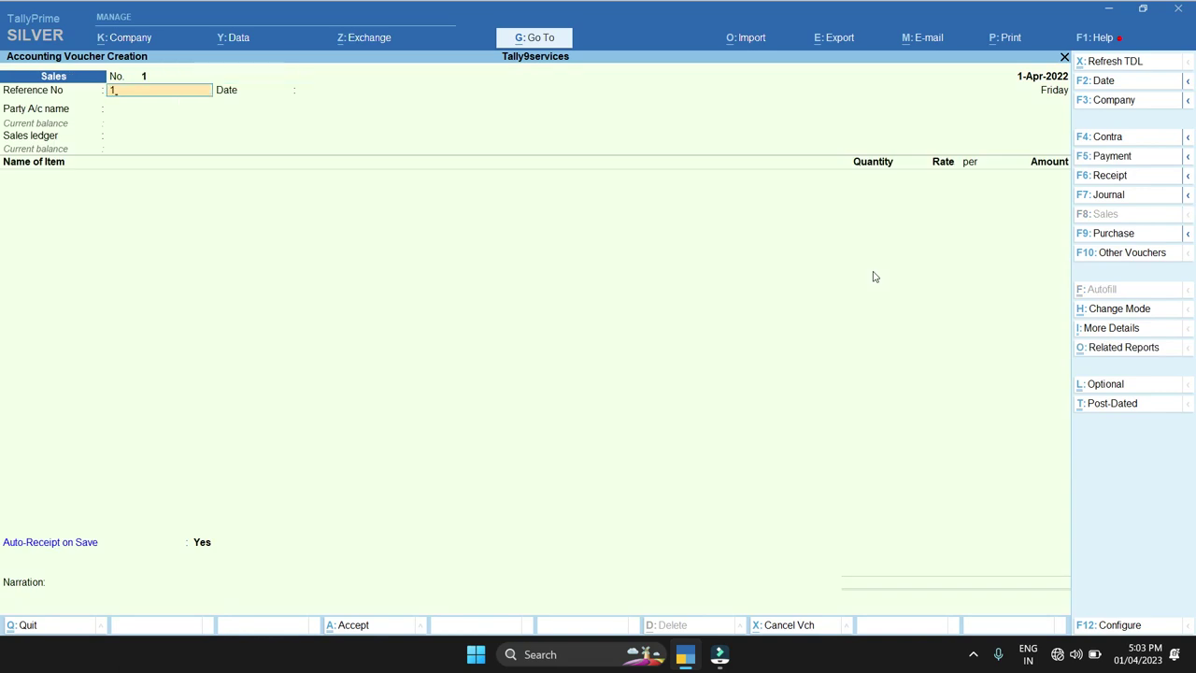
text(1)
key(Return)
key(Return)
Start a new ledger from the Party A/c name field and enter the customer's name.
key(Down)
key(Down)
key(Down)
key(Down)
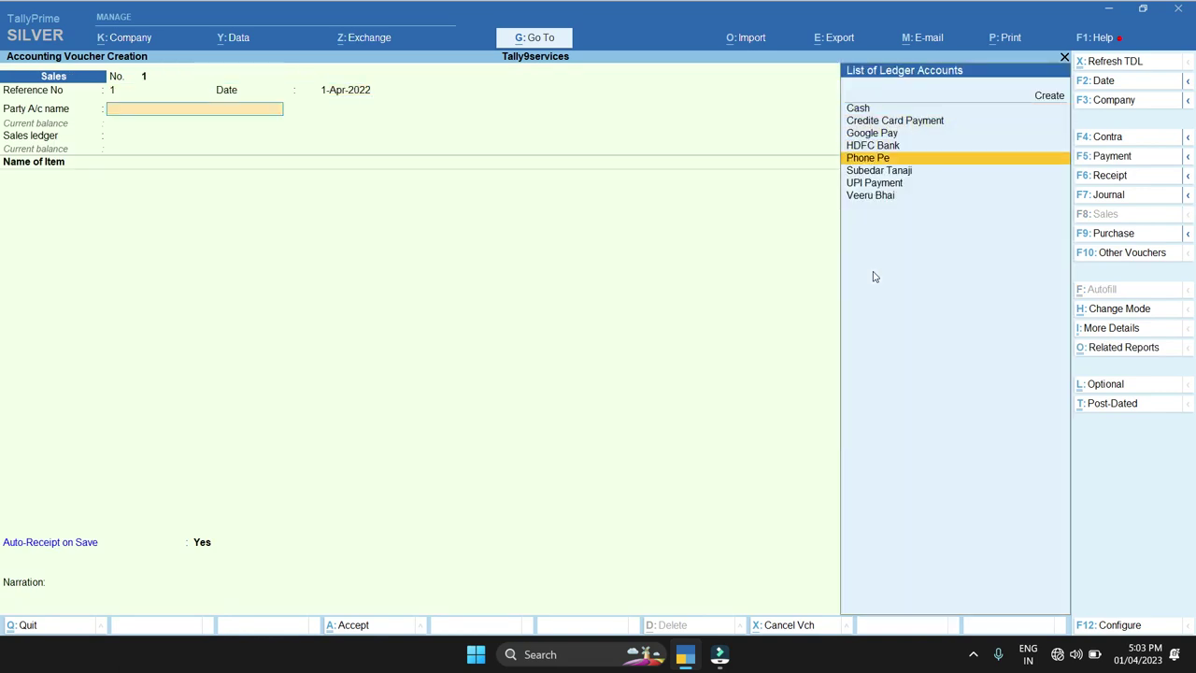
key(Down)
key(Down)
key(Up)
key(Up)
key(Up)
key(alt+c)
text(Mr Khad)
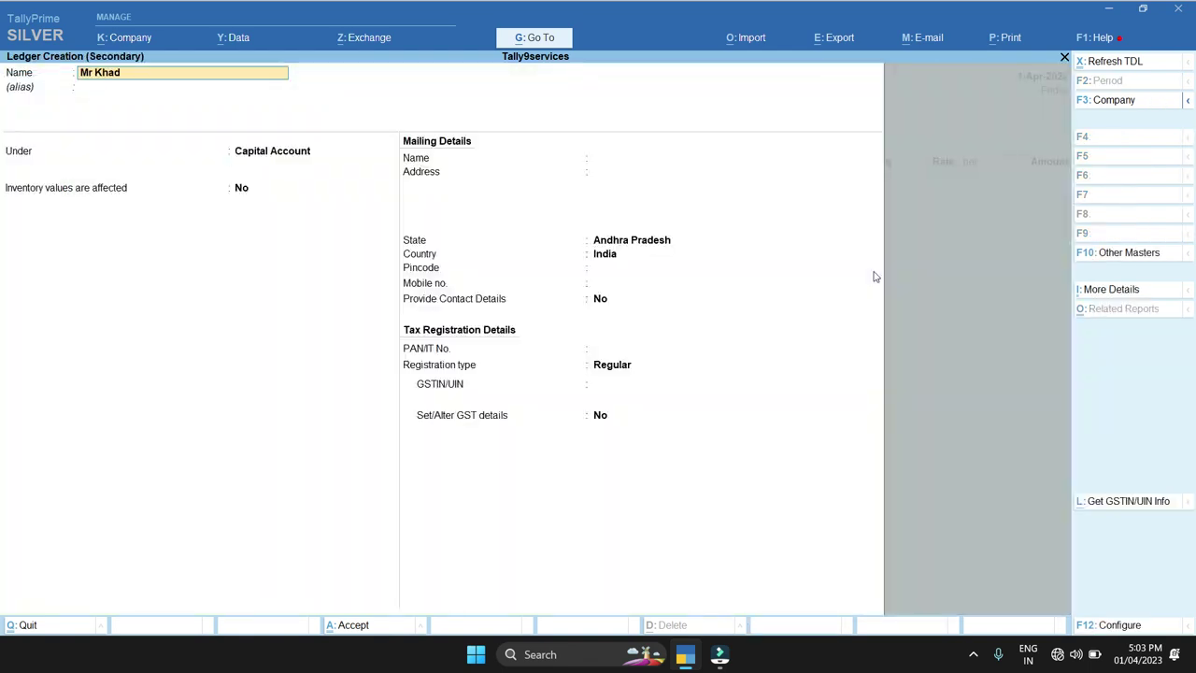
key(Return)
key(Return)
Place the customer ledger under Sundry Debtors and save it as the voucher's party account.
text(Sun)
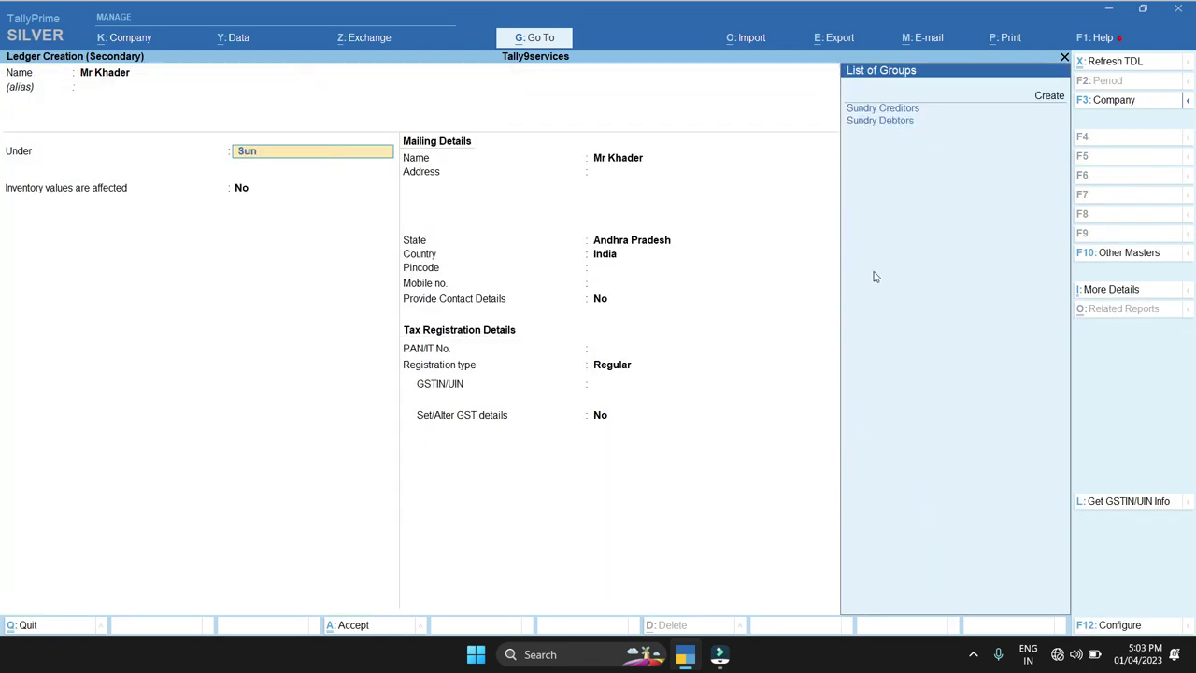
key(Down)
key(Return)
key(ctrl+a)
key(Return)
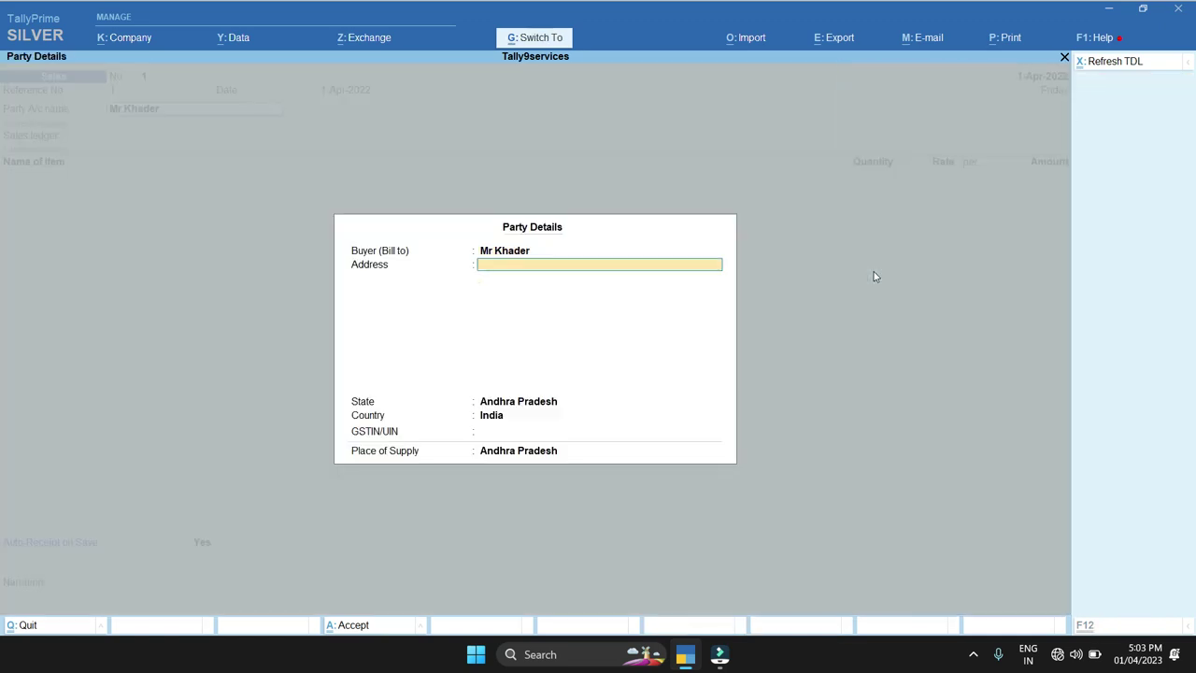
Accept the party details and book 1 Nos of item Single under Sales GST at a rate of 18,000.
key(ctrl+a)
key(Return)
key(Down)
key(Return)
key(Return)
text(18,000)
key(Return)
key(Return)
key(Return)
Add the CGST and SGST ledgers to the sales voucher without amounts.
key(Return)
key(Down)
key(Return)
key(Return)
text(sgst)
key(Return)
key(Return)
key(Return)
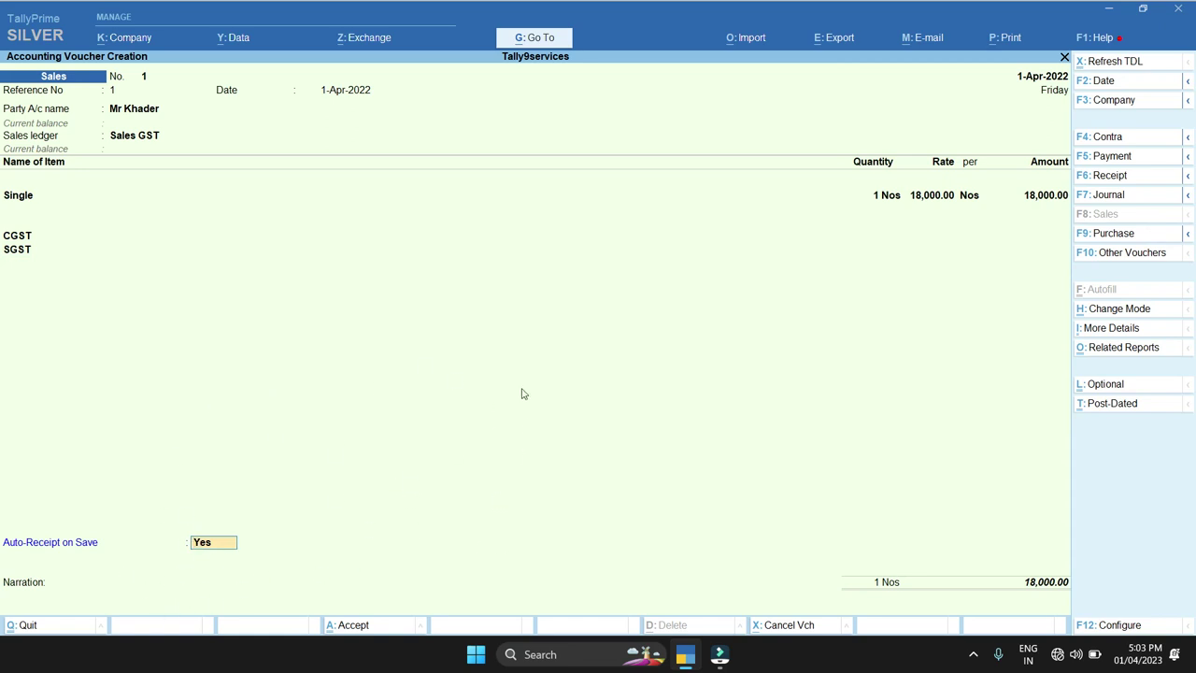
Keep Auto-Receipt on Save at Yes and enter 10,000 for G Pay in the receipt ledger amounts.
key(Return)
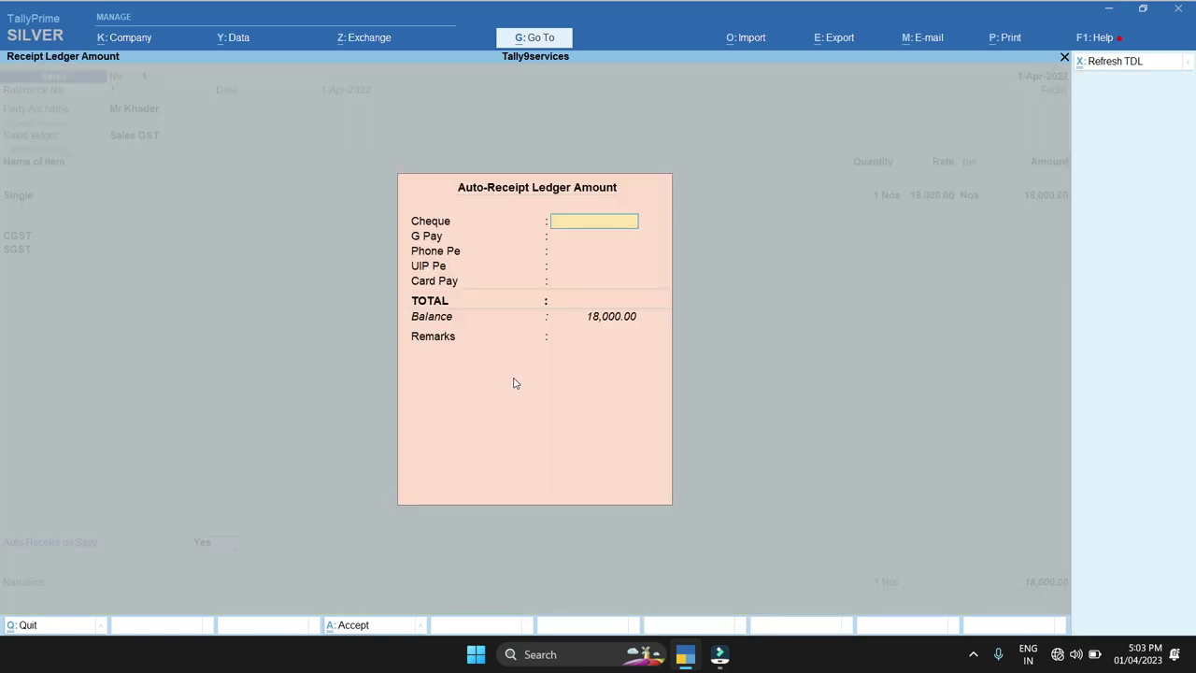
key(Return)
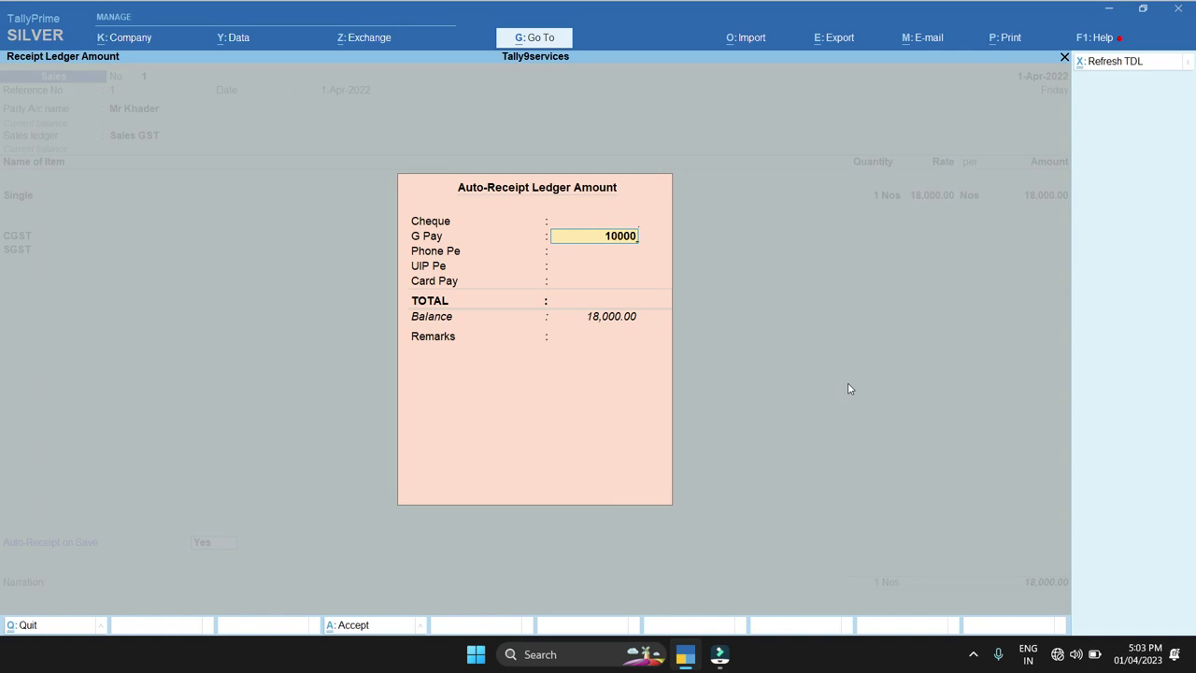
key(Return)
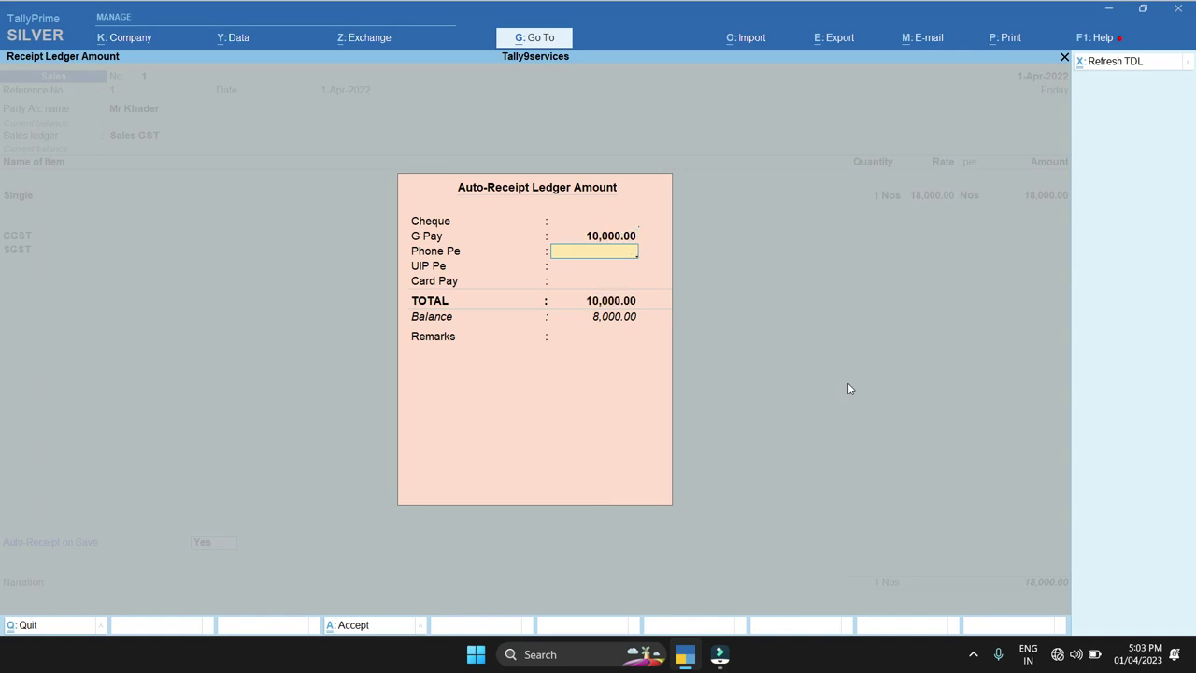
Enter 8,000 for Card Pay, leaving Phone Pe and UIP Pe empty, and complete the auto-receipt amounts.
key(Return)
key(Return)
text(80000)
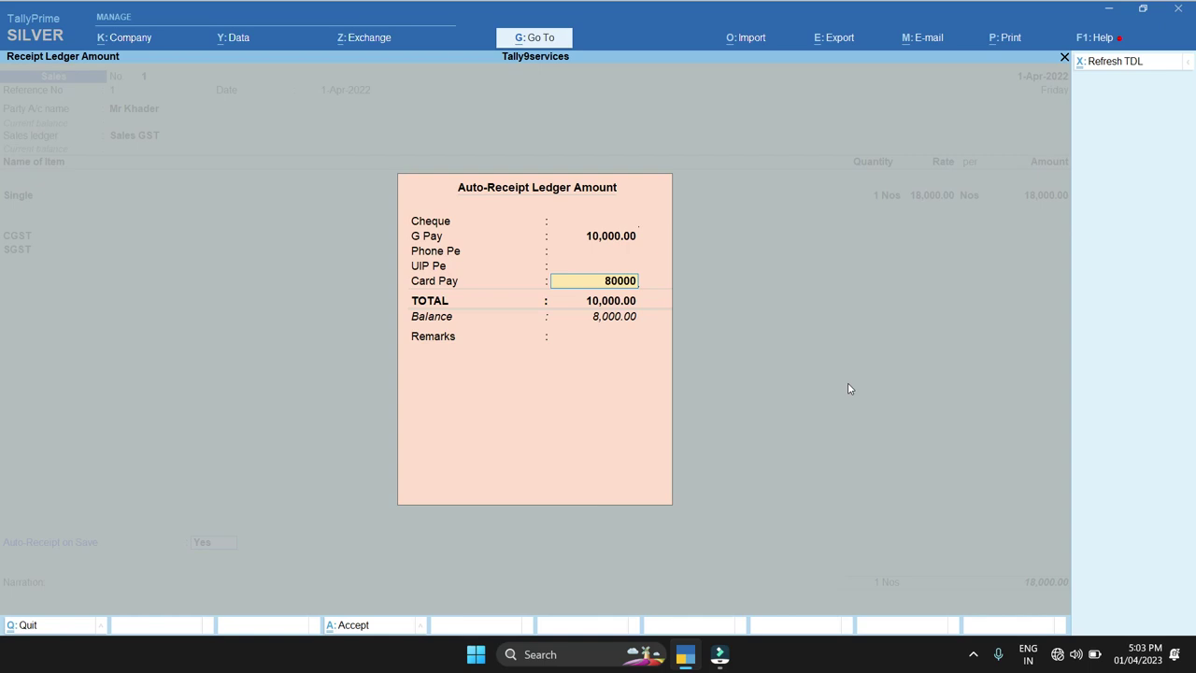
key(Return)
key(BackSpace)
text(8,000)
key(Return)
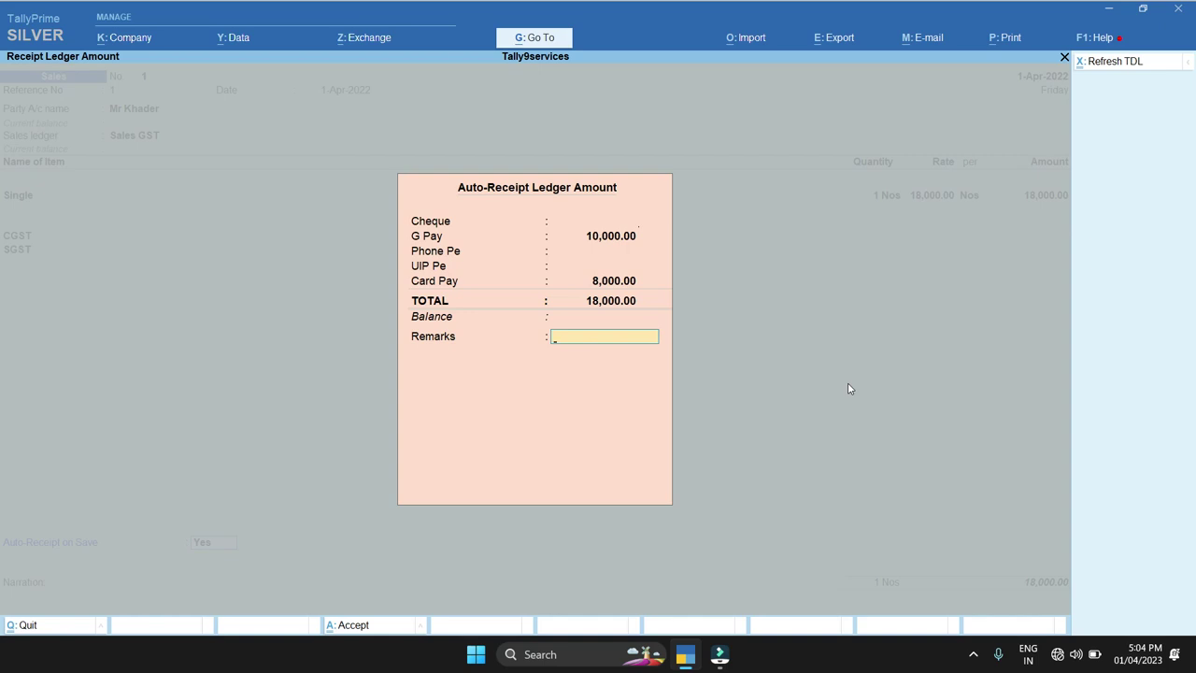
key(Return)
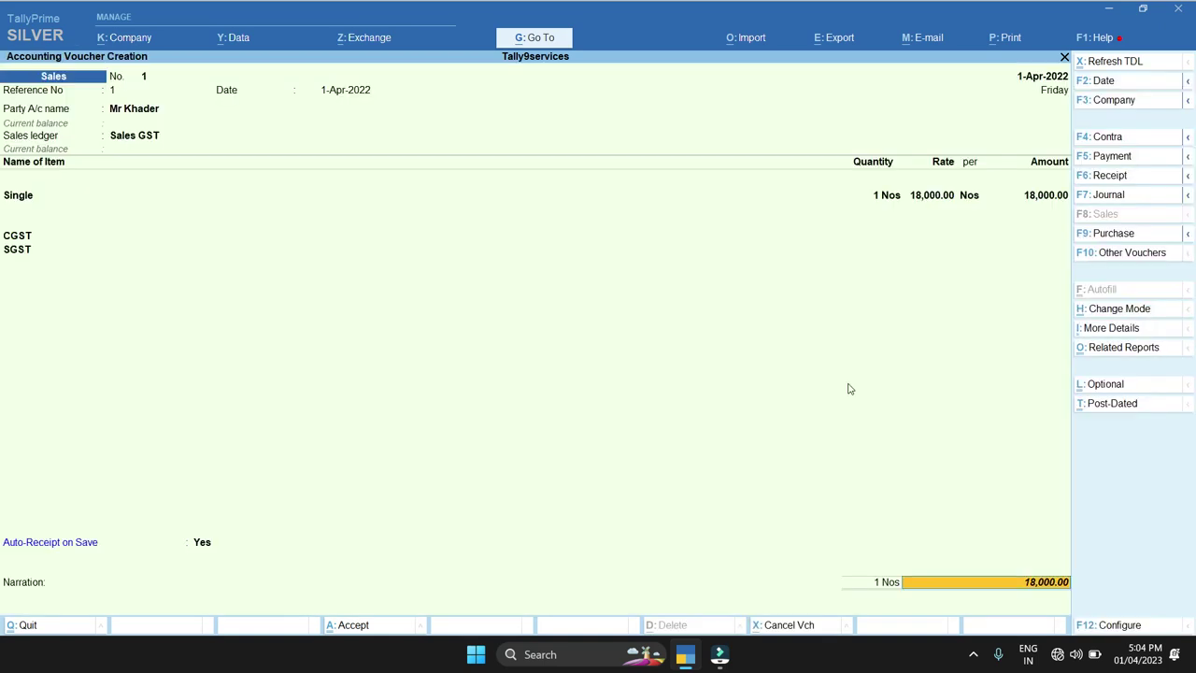
Accept the bill-wise New Ref 1 for 18,000.00 Dr and save the sales voucher.
key(Return)
key(Return)
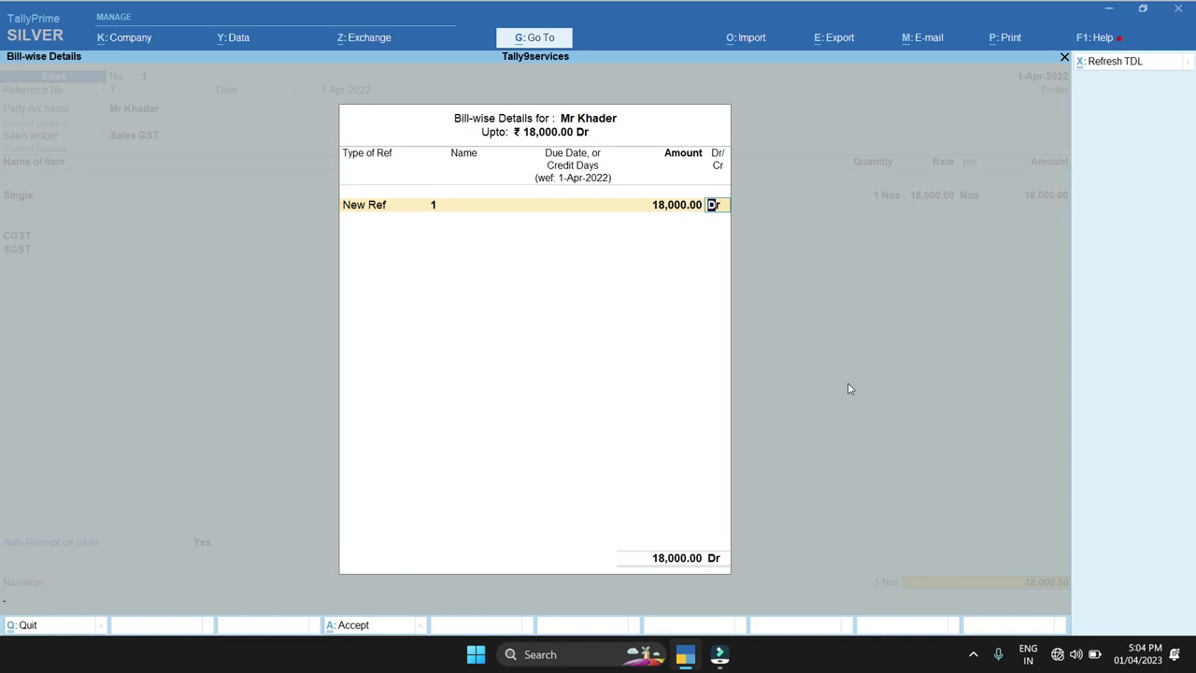
key(Return)
key(Return)
key(Return)
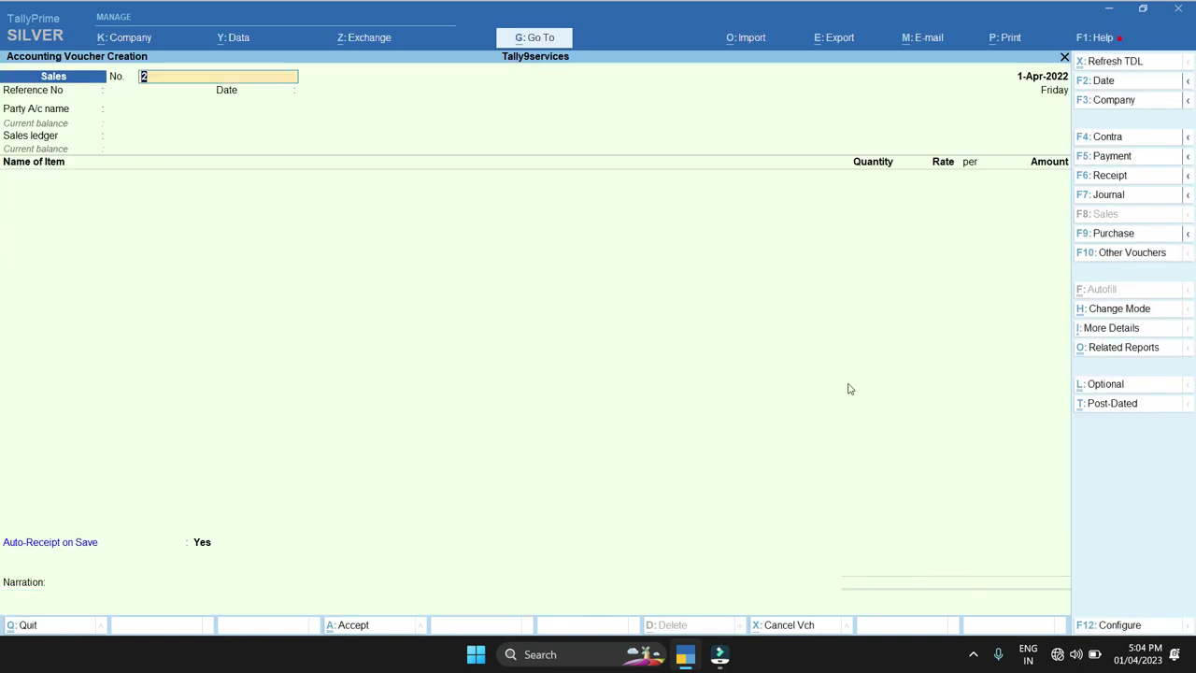
Leave voucher creation and open the automatically created Receipt voucher from the Day Book.
key(Escape)
key(Return)
key(d)
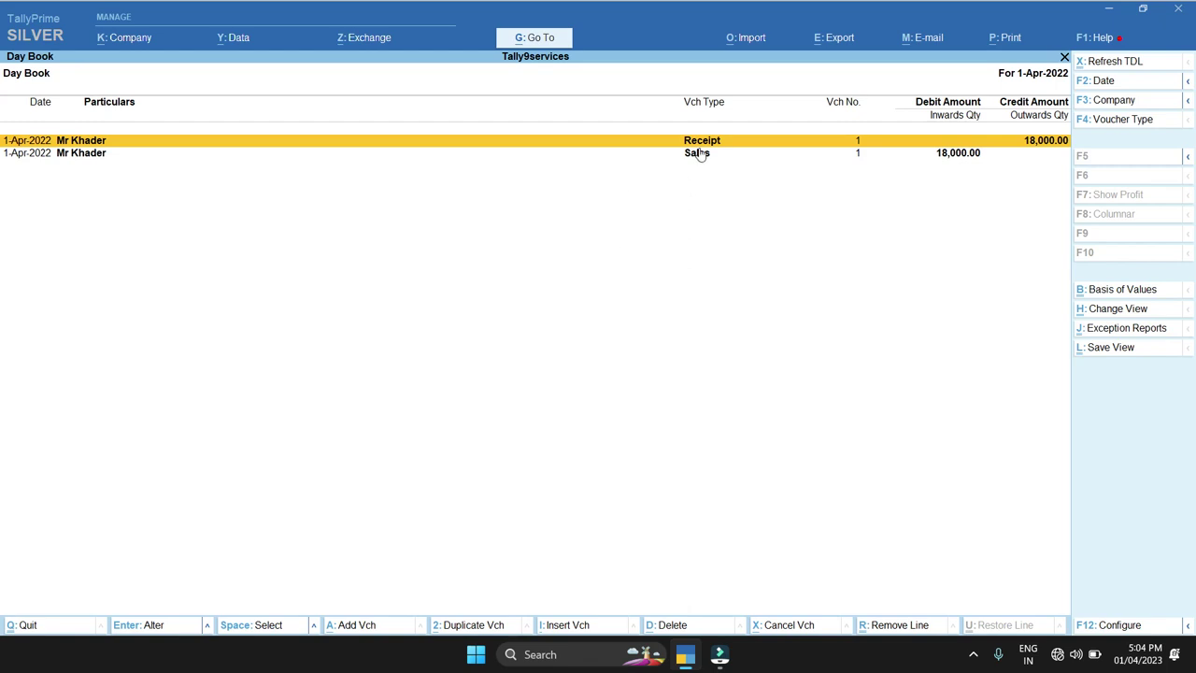
key(Return)
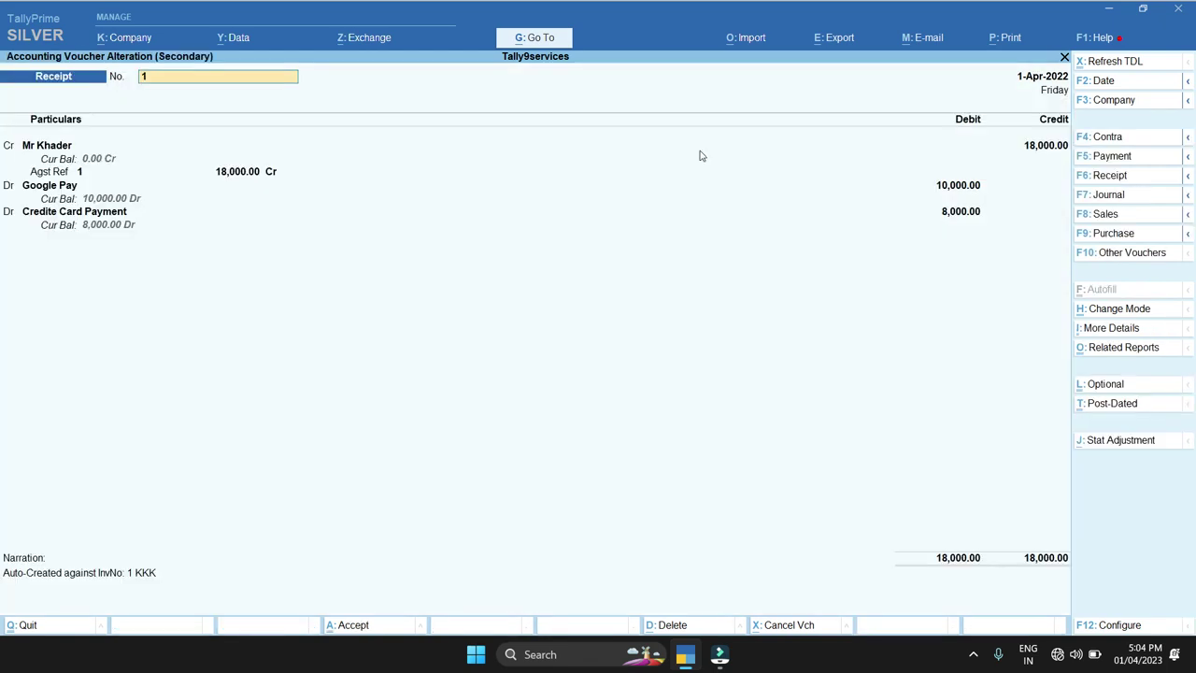
Examine the receipt's Google Pay and Credite Card Payment amounts and its narration, then close the voucher and Day Book.
click(82, 187)
key(Return)
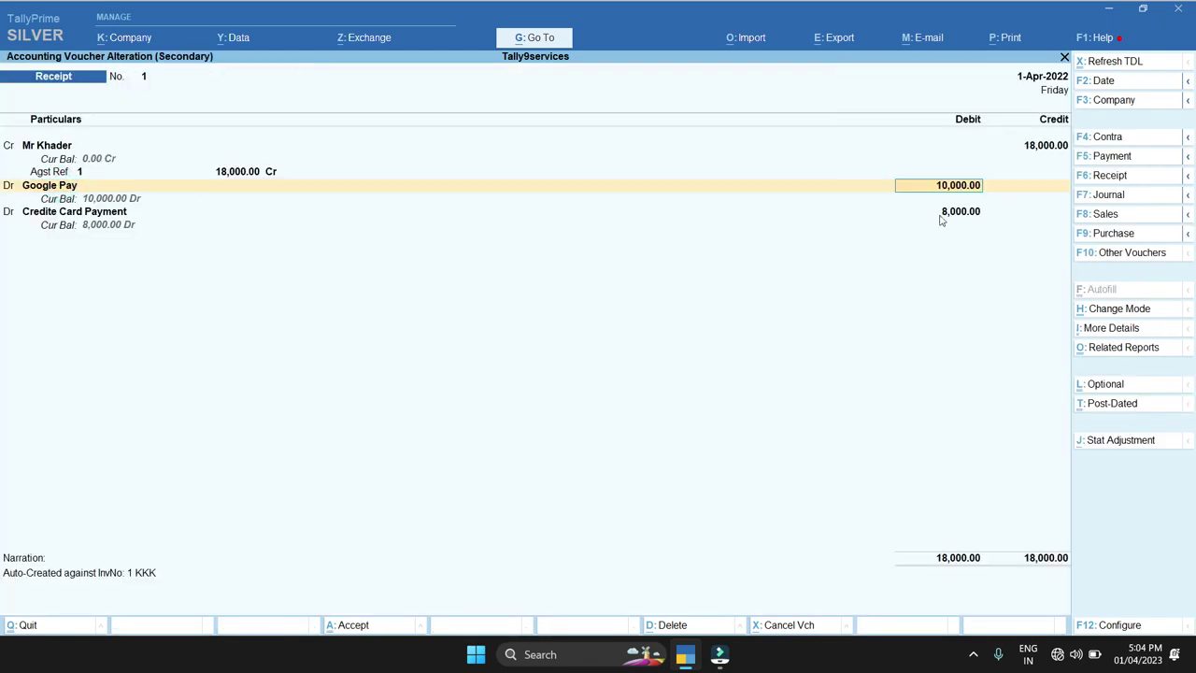
key(Return)
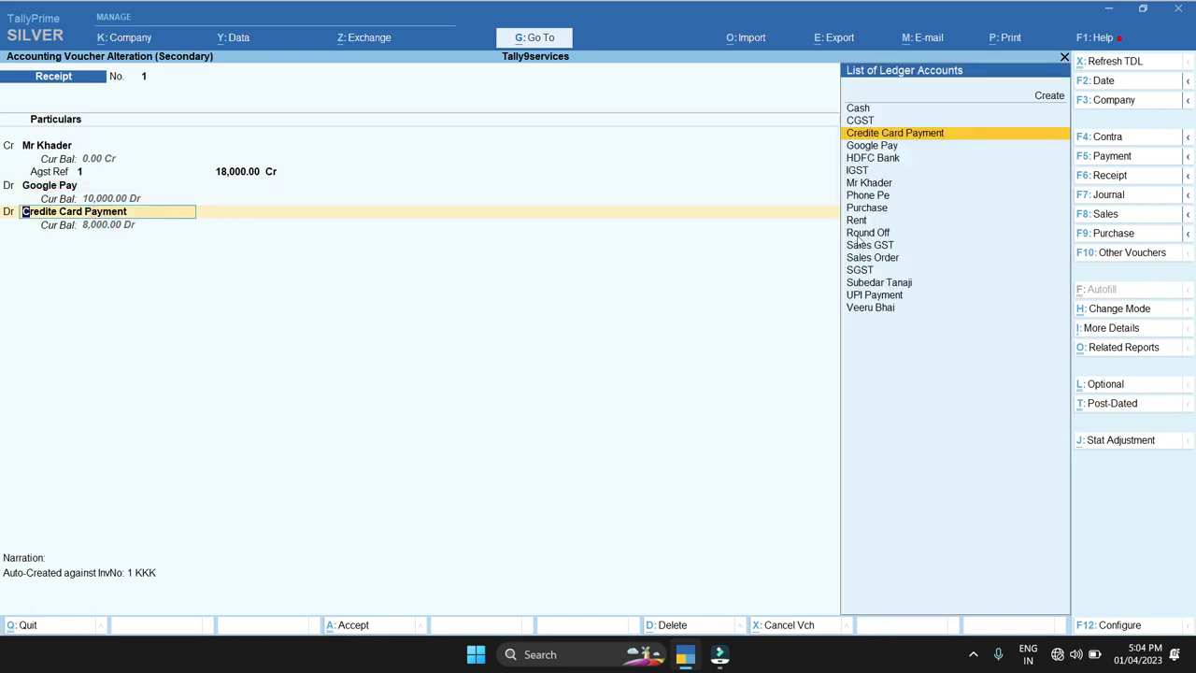
key(Return)
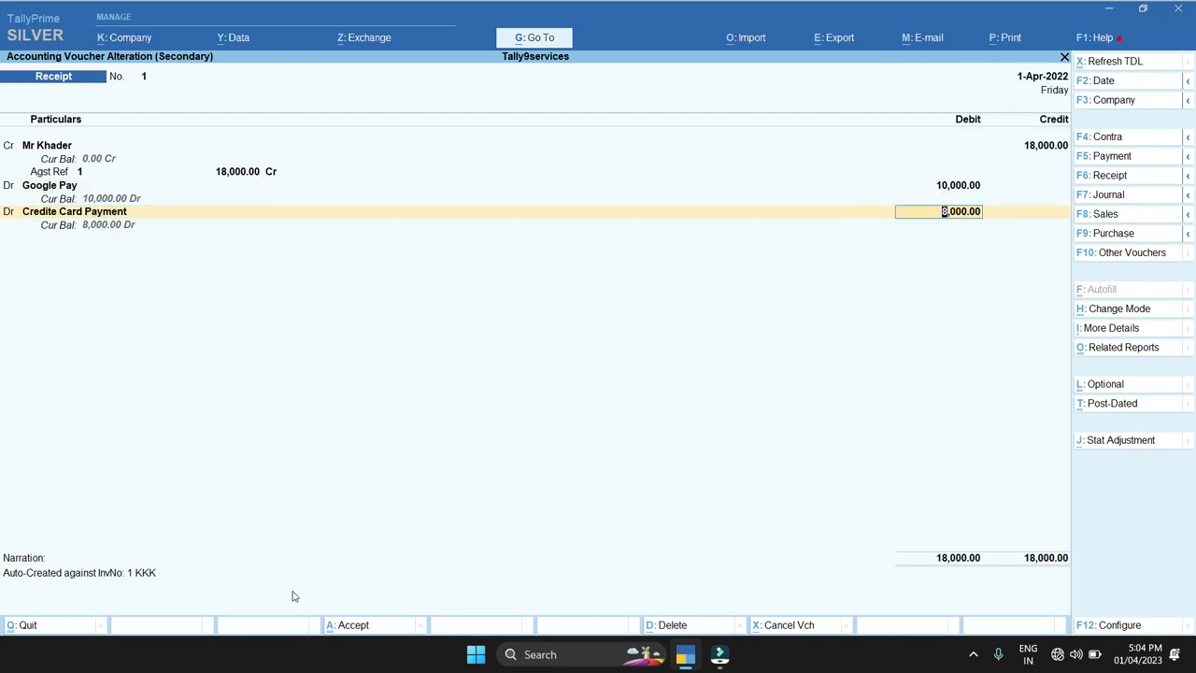
click(135, 578)
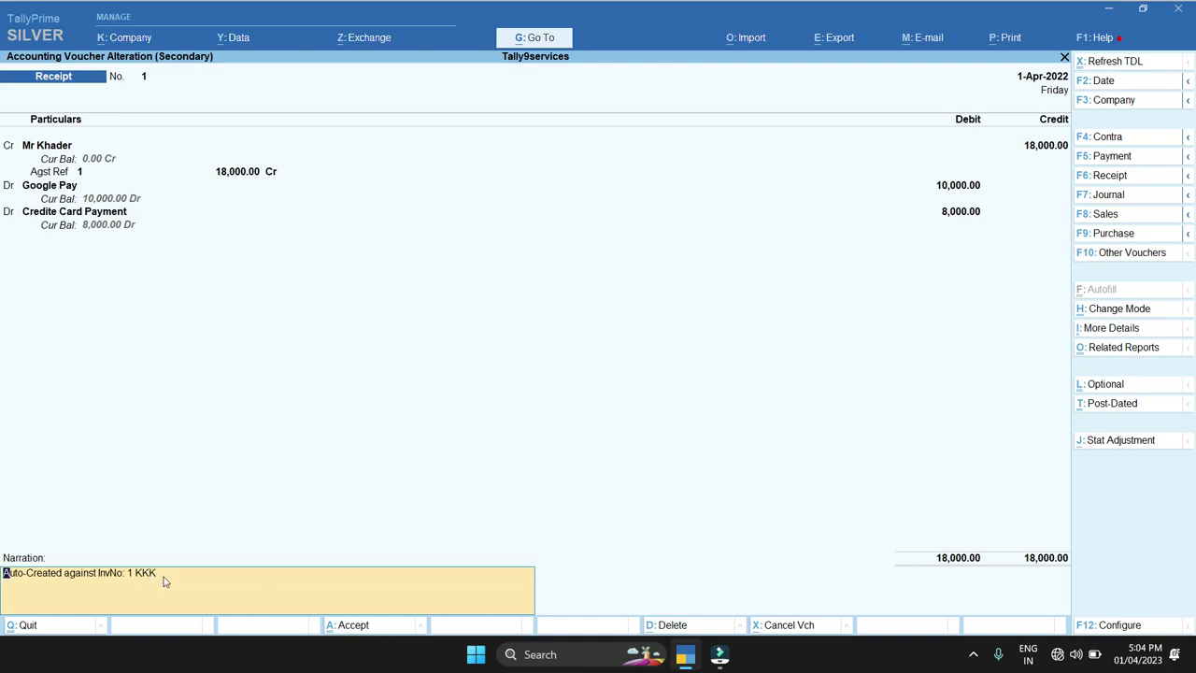
key(Escape)
key(Escape)
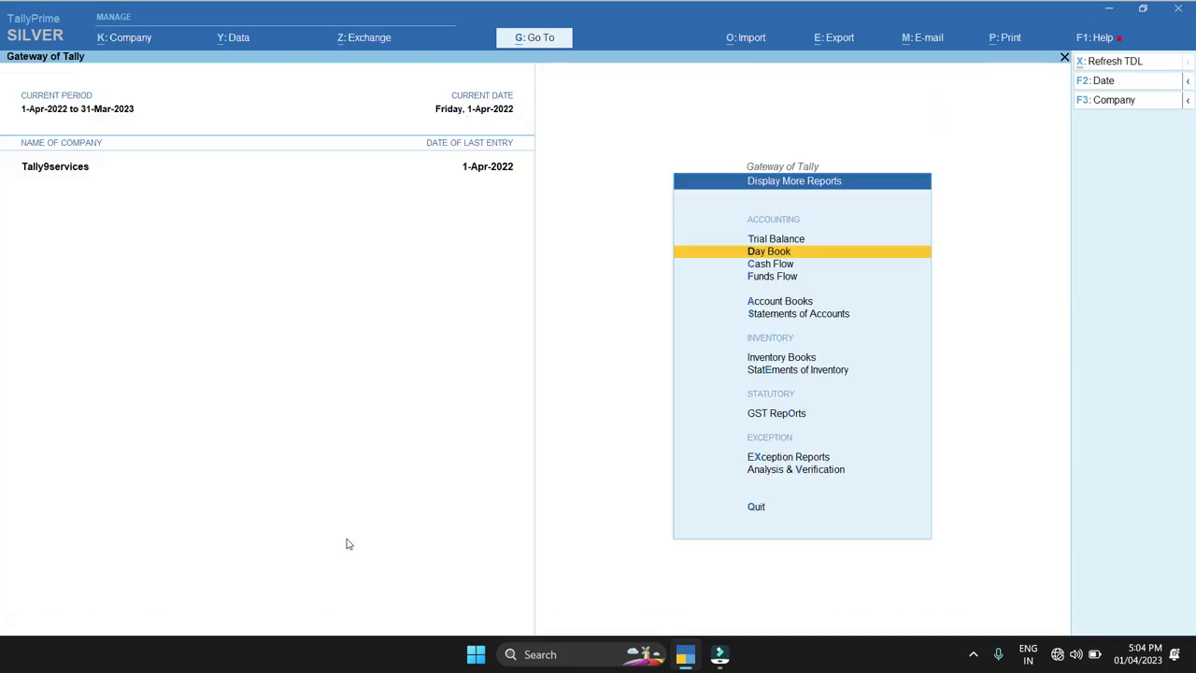
Open Sales voucher 1 from the Day Book.
key(Return)
key(Down)
key(Return)
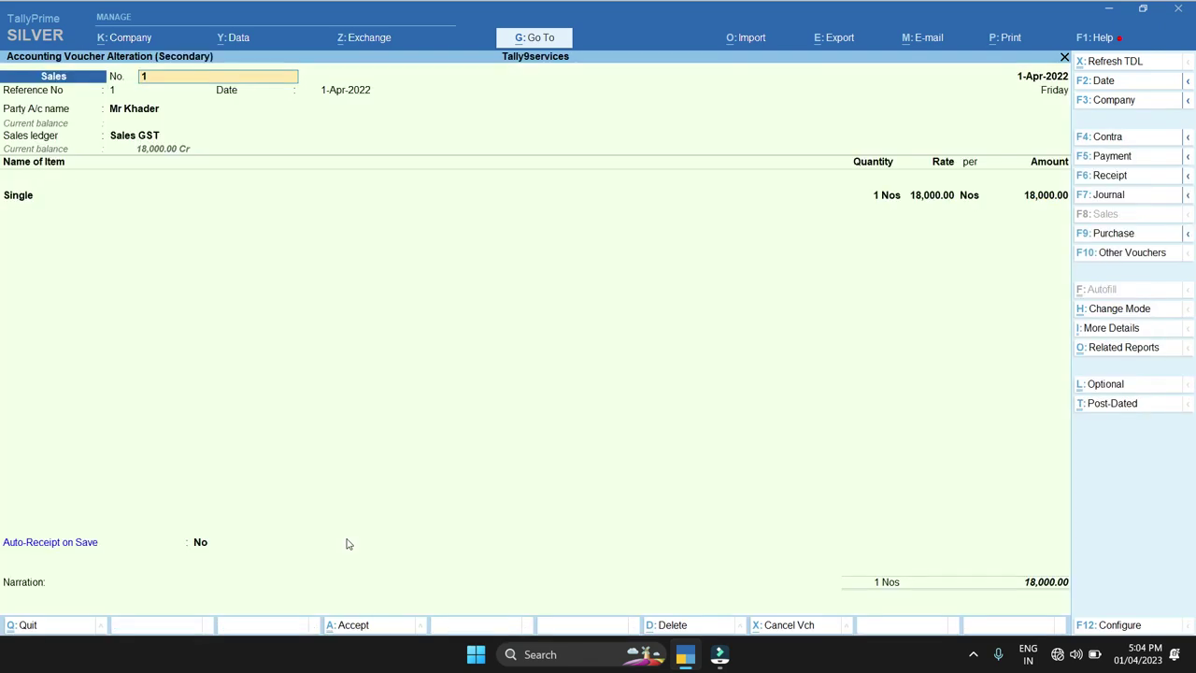
Preview the sales invoice print, examine the Receipt via details near its foot, and close the preview.
key(alt+p)
key(Return)
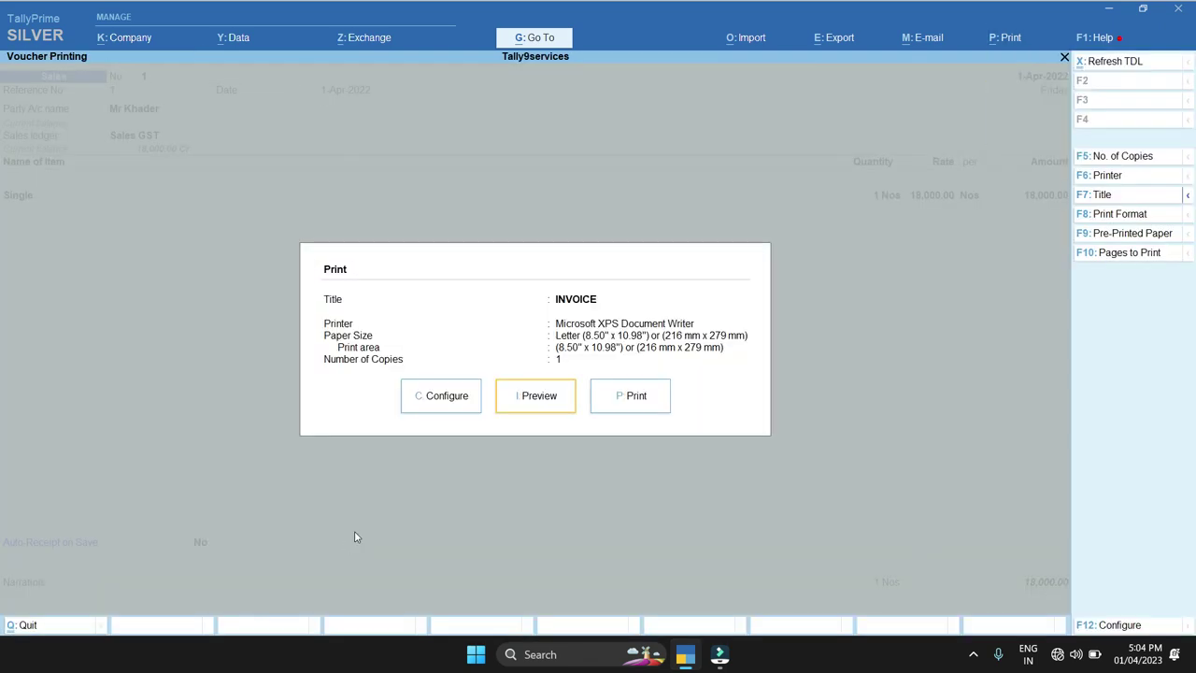
click(529, 402)
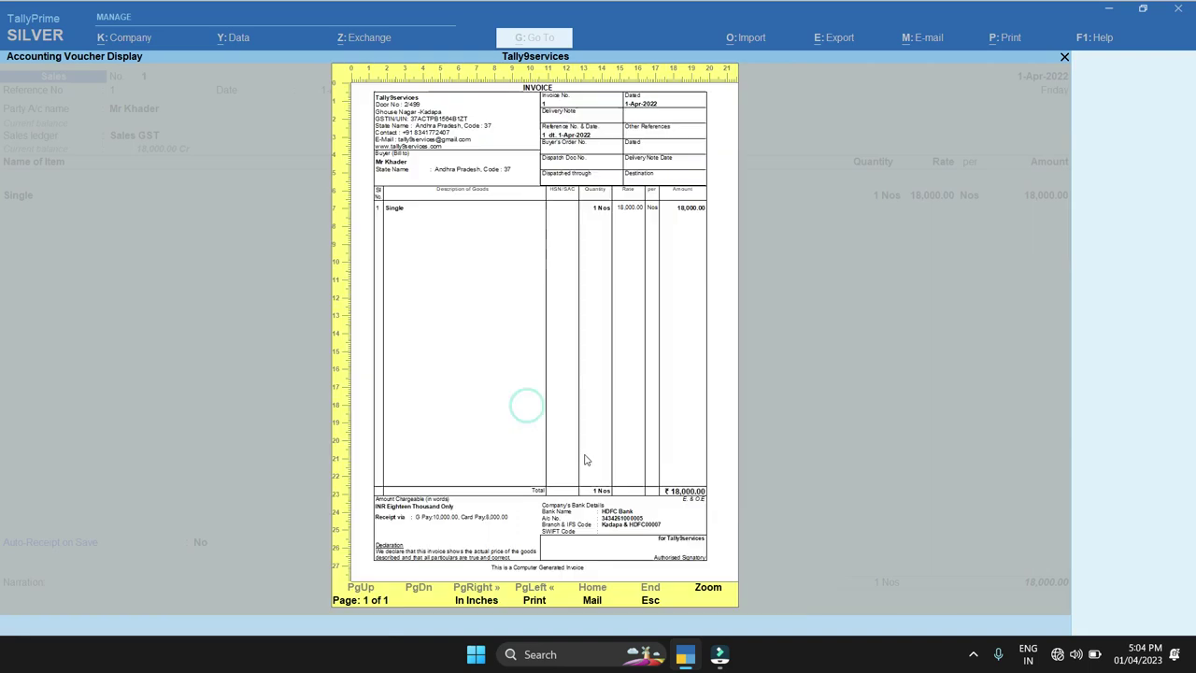
scroll(1060, 206, down, 5)
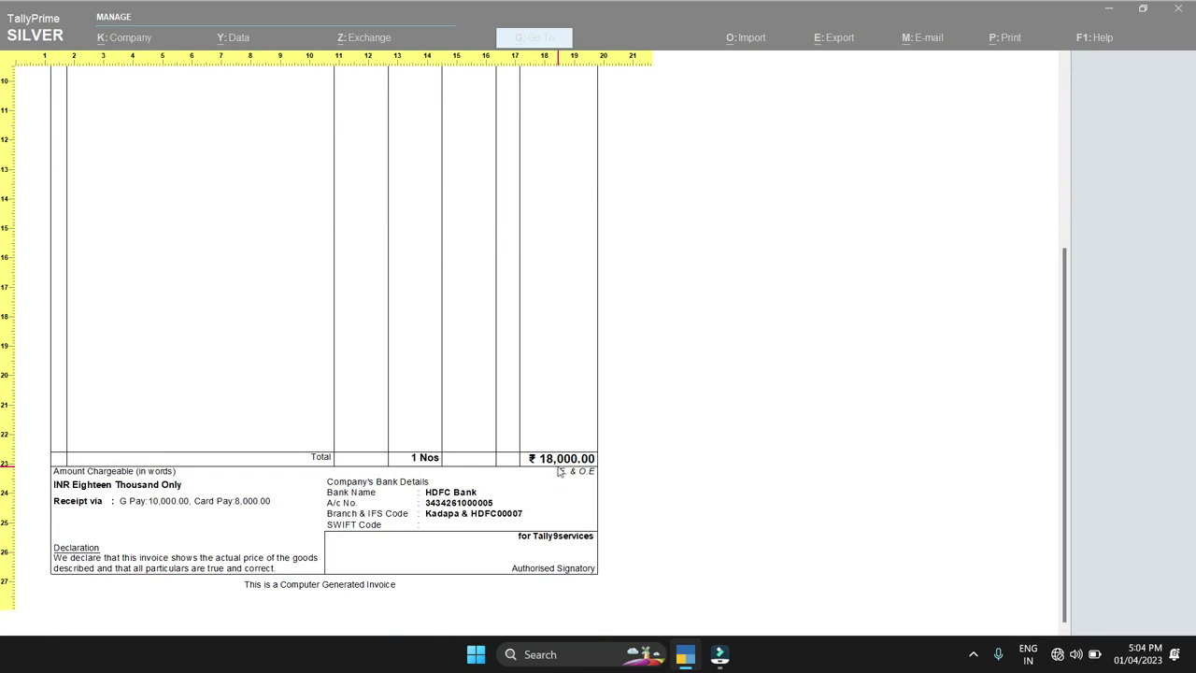
key(z)
key(Escape)
key(Escape)
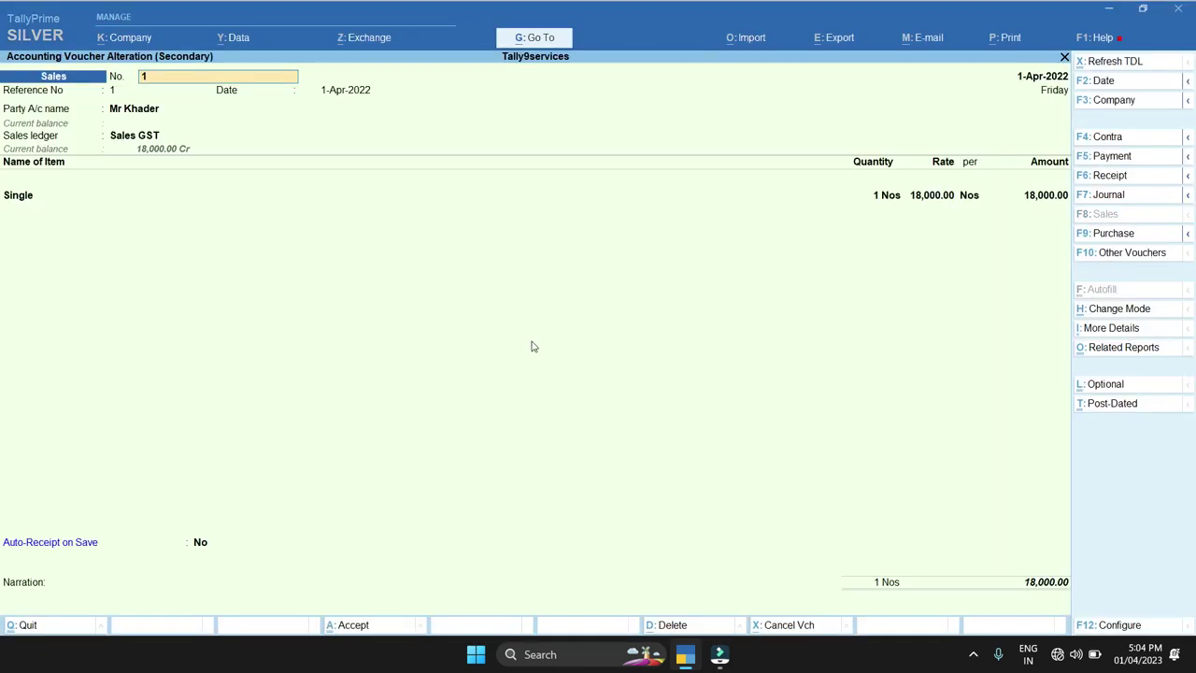
Close the sales voucher without saving and reopen the Receipt voucher from the Day Book.
key(Escape)
key(y)
key(Return)
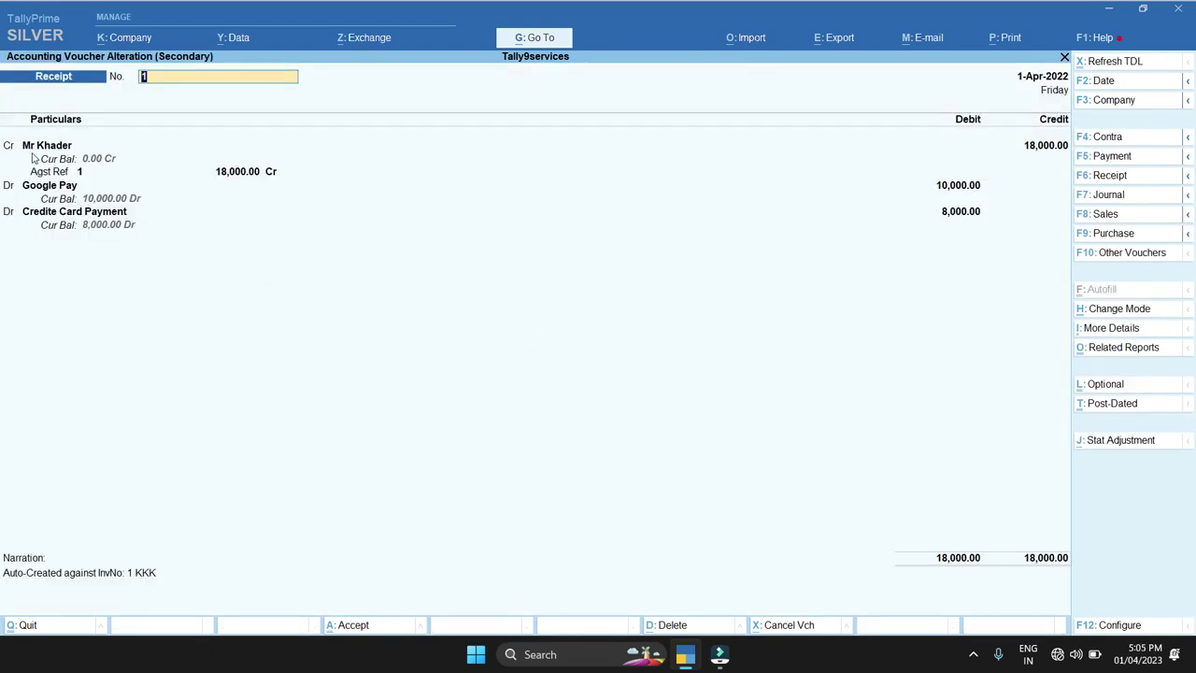
Change the receipt voucher's mode to Single Entry to compare the layout, then restore Double Entry.
click(1103, 312)
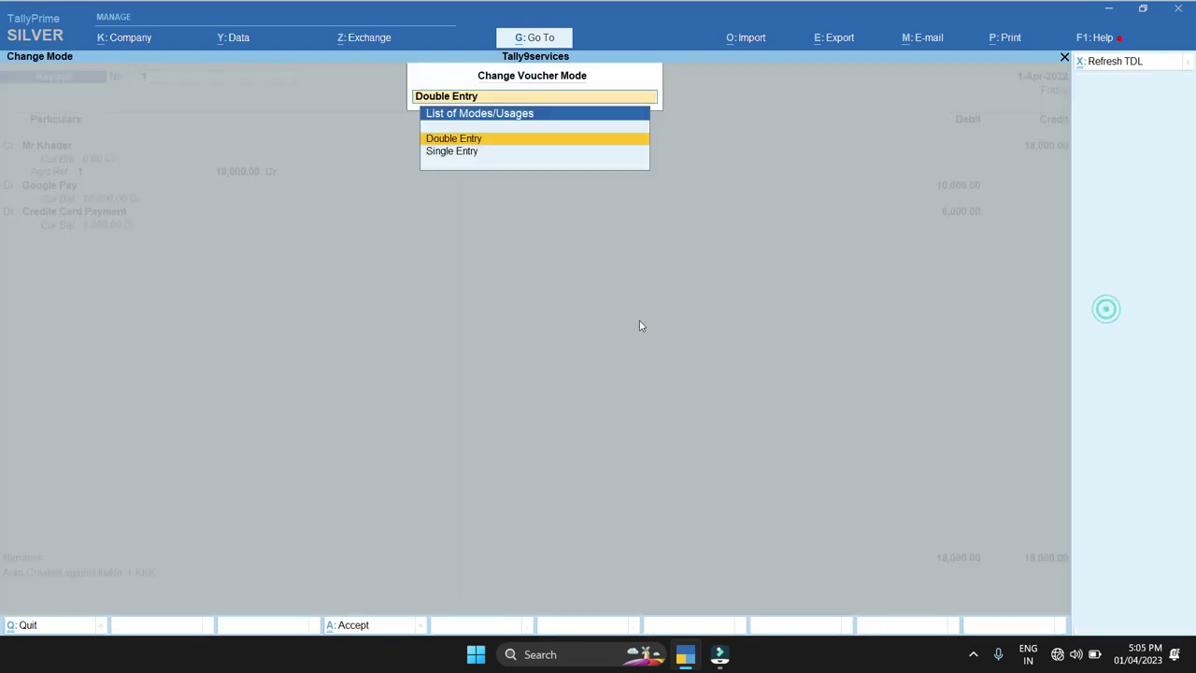
click(464, 155)
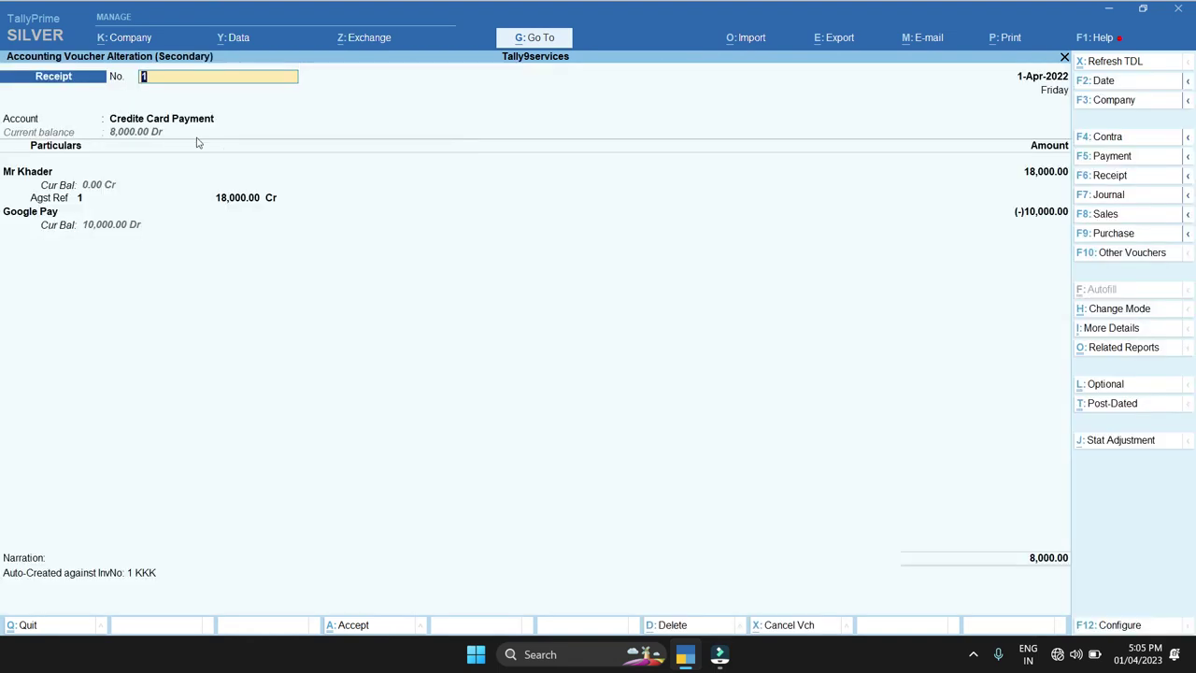
click(1138, 310)
key(Up)
key(Return)
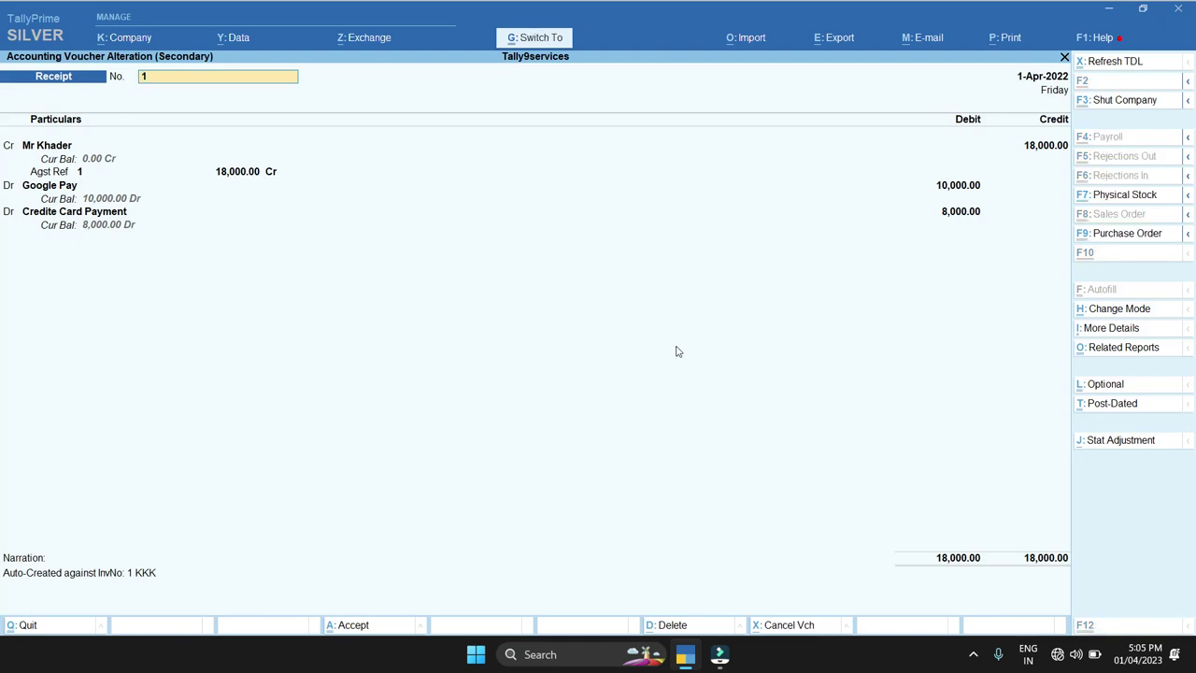
key(ctrl+a)
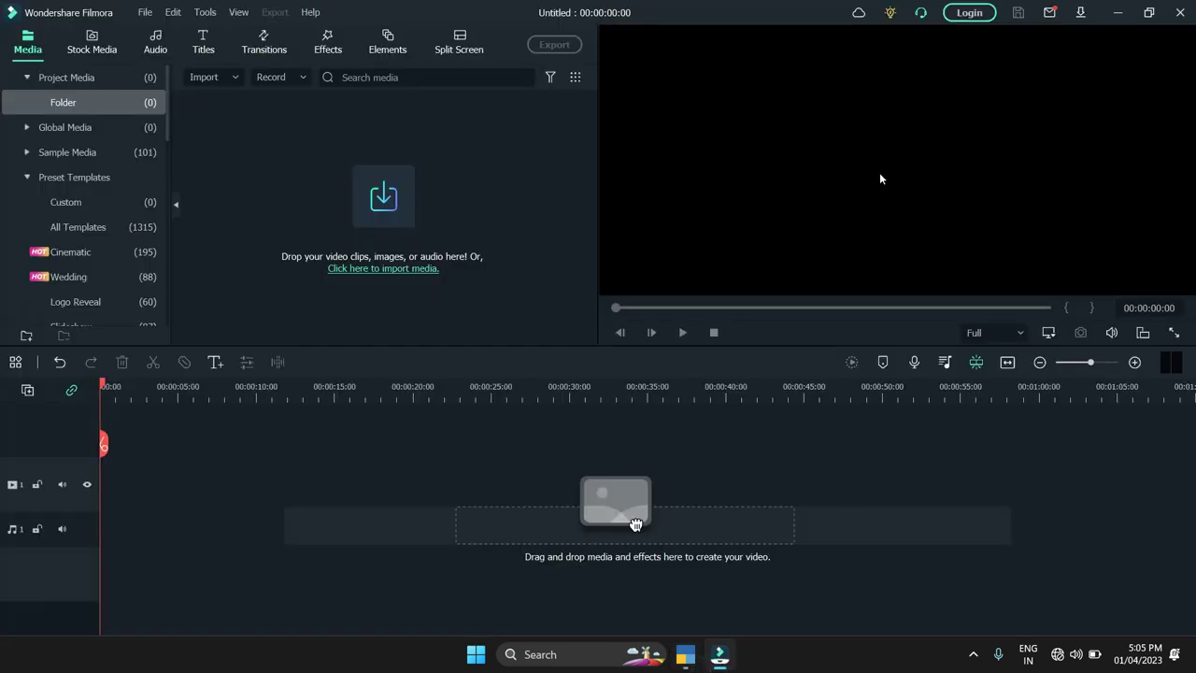
click(972, 654)
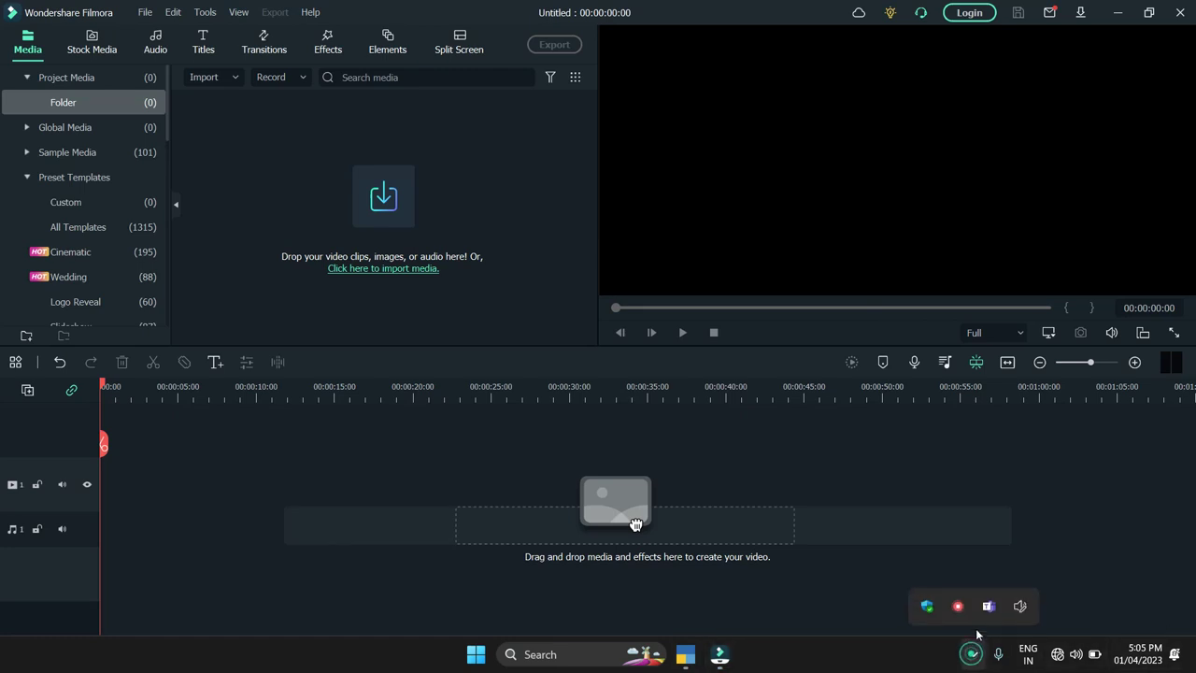